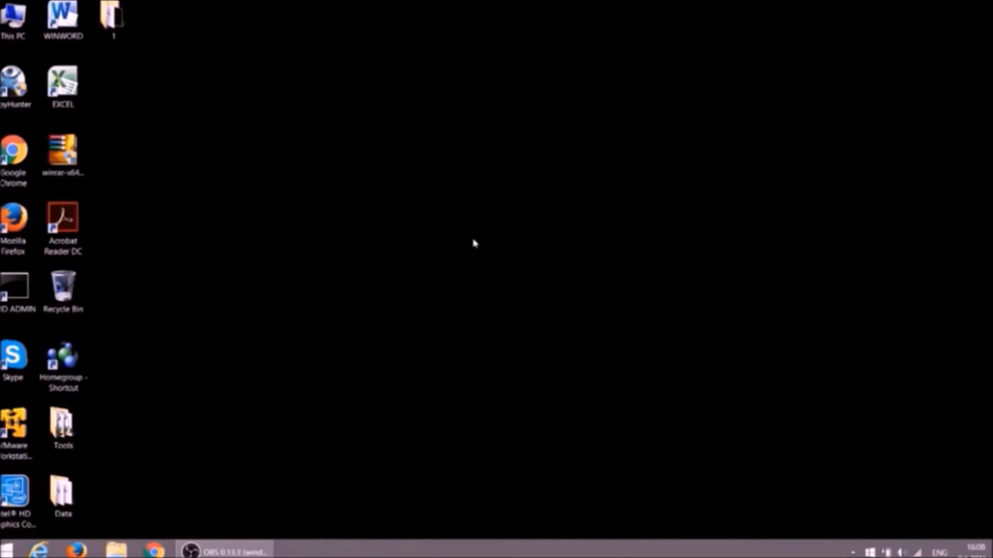
Open System Configuration with the msconfig command, enable Safe boot with the Minimal option, and apply the change.
key("super+r")
type("msconfig")
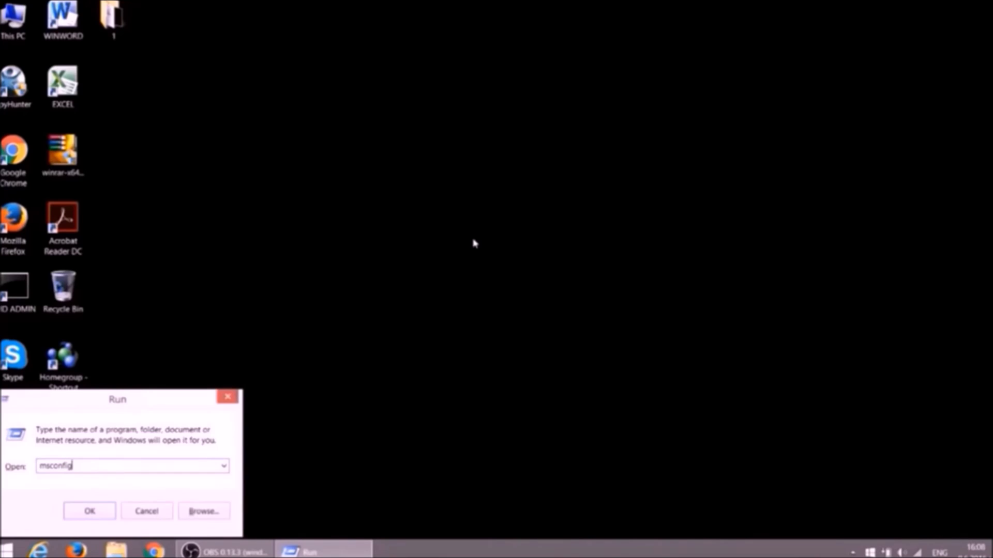
key("Return")
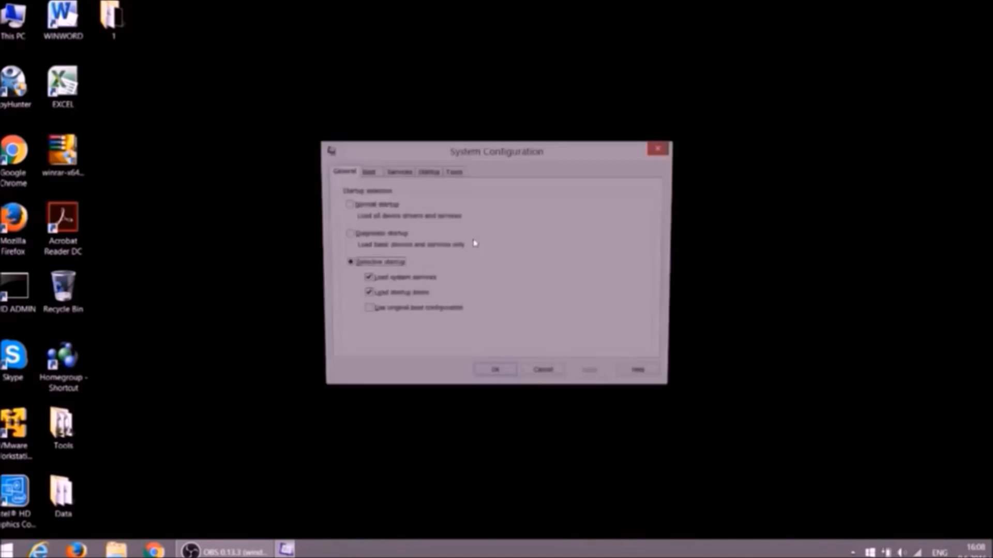
left_click(367, 171)
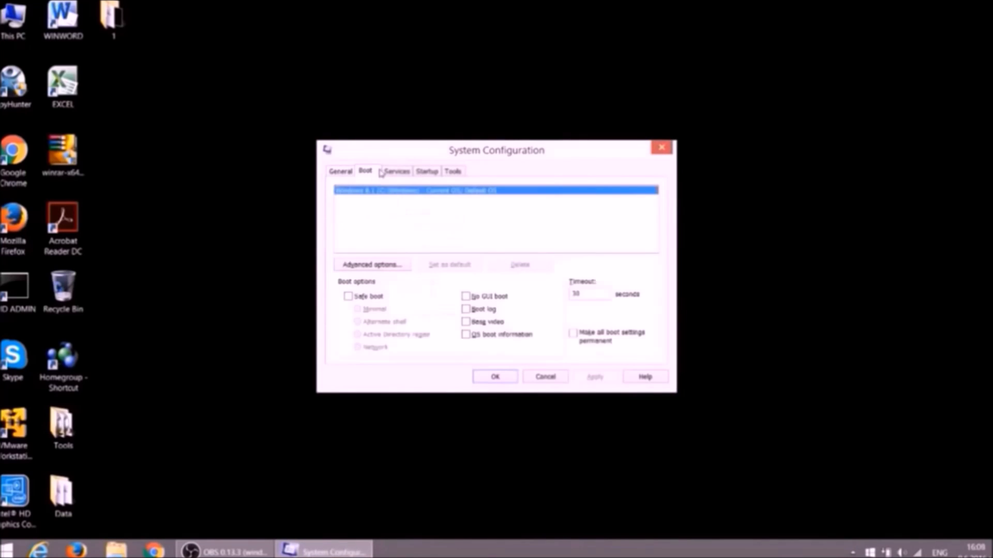
left_click(349, 297)
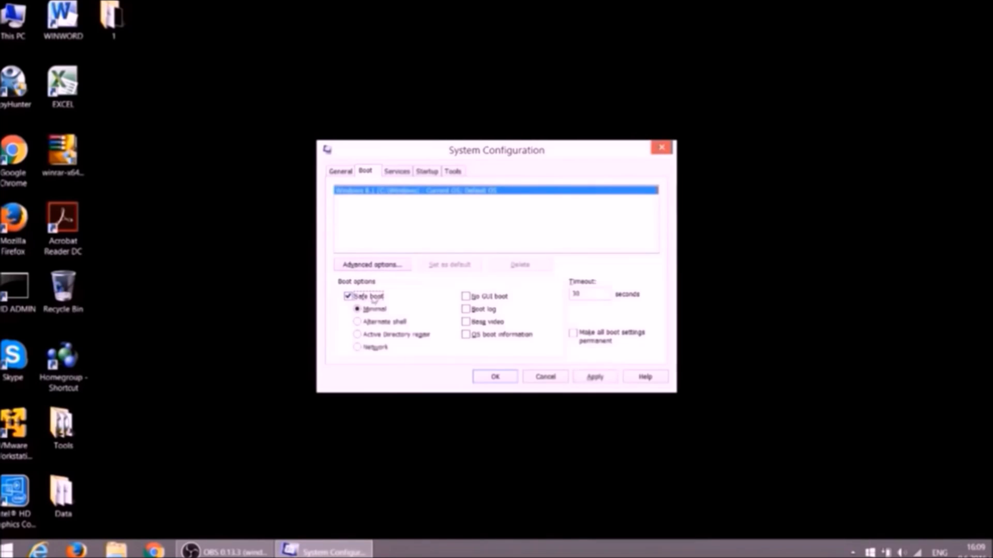
left_click(595, 378)
left_click(501, 378)
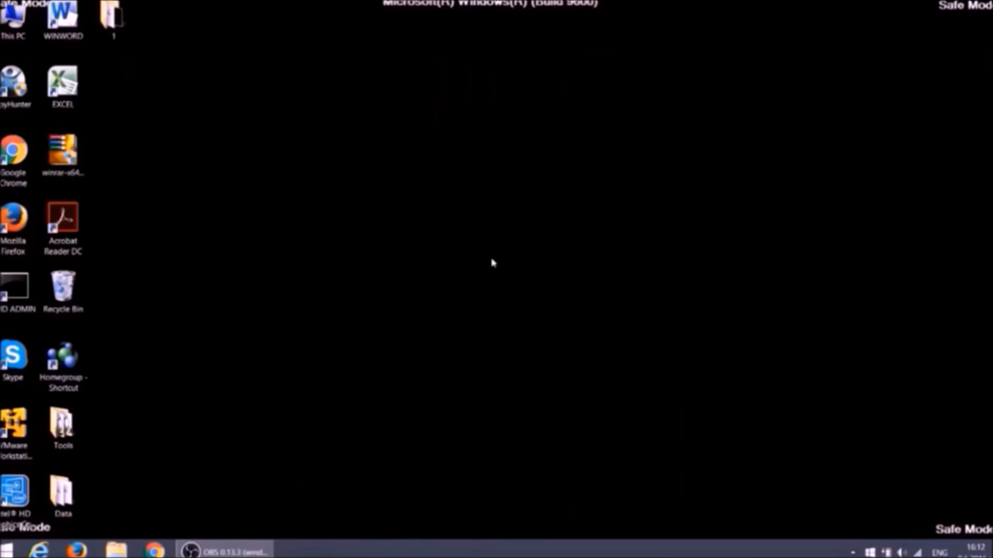
Launch SpyHunter from its desktop shortcut in Safe Mode.
left_click(20, 83)
double_click(20, 84)
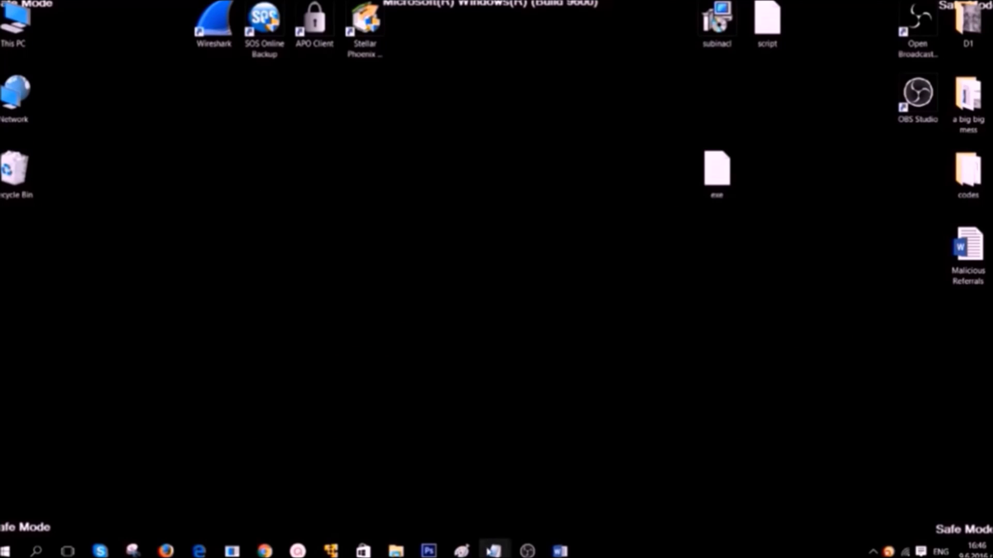
Bring up the exe Notepad file and copy the suspicious file name 182r8123d3_32d2389f23.
mouse_move(490, 552)
left_click(596, 515)
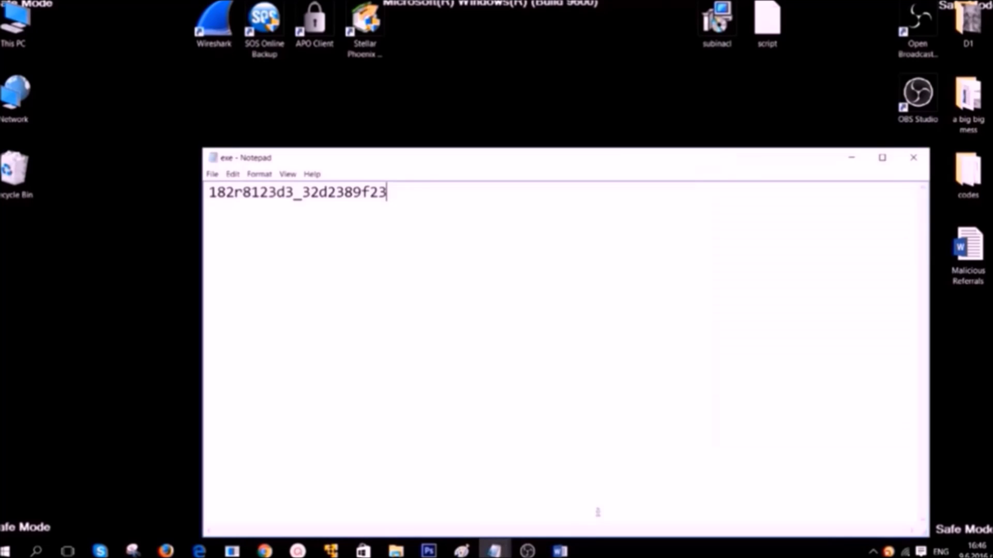
left_click_drag(388, 193, 207, 193)
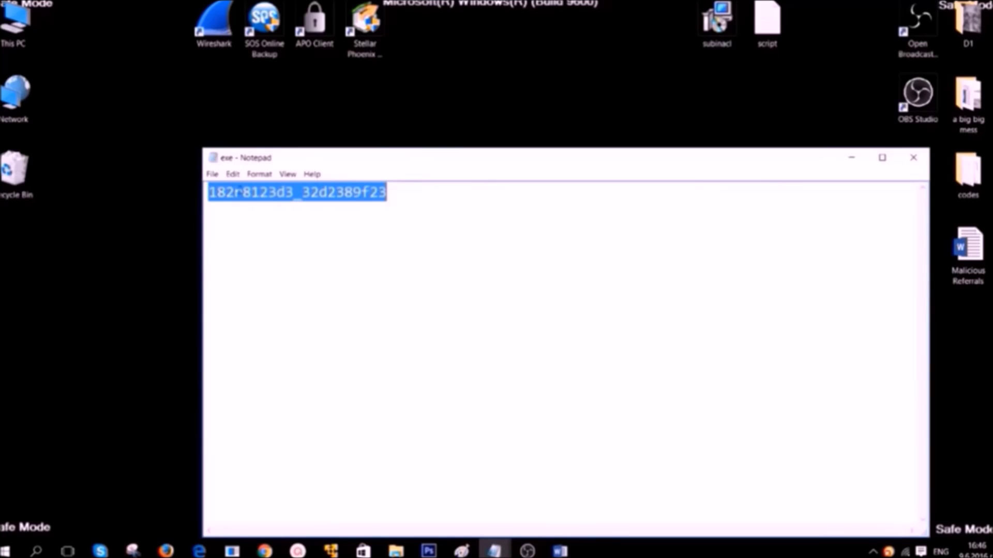
right_click(250, 200)
left_click(265, 227)
Search This PC for FILEEXTENSION:EXE followed by the copied file name.
double_click(16, 29)
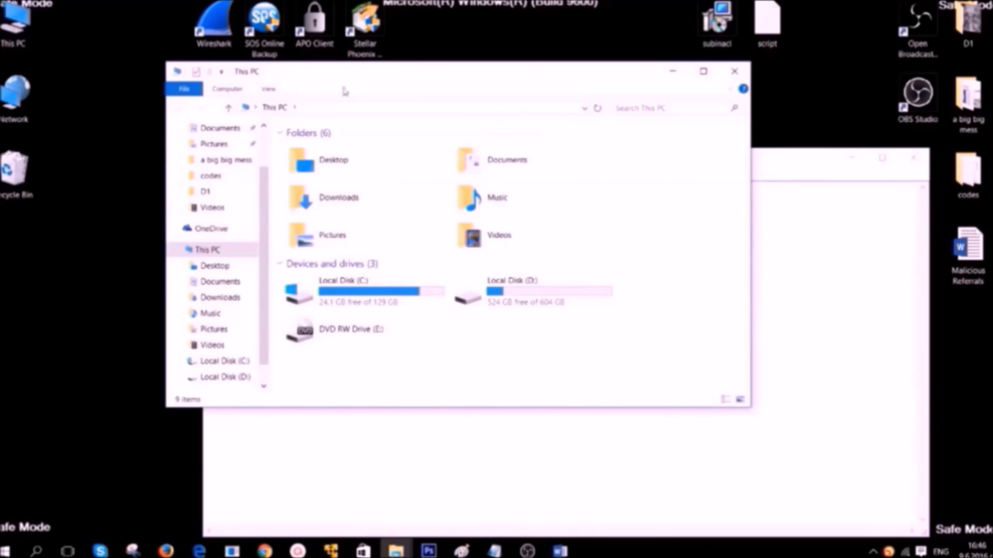
left_click(621, 107)
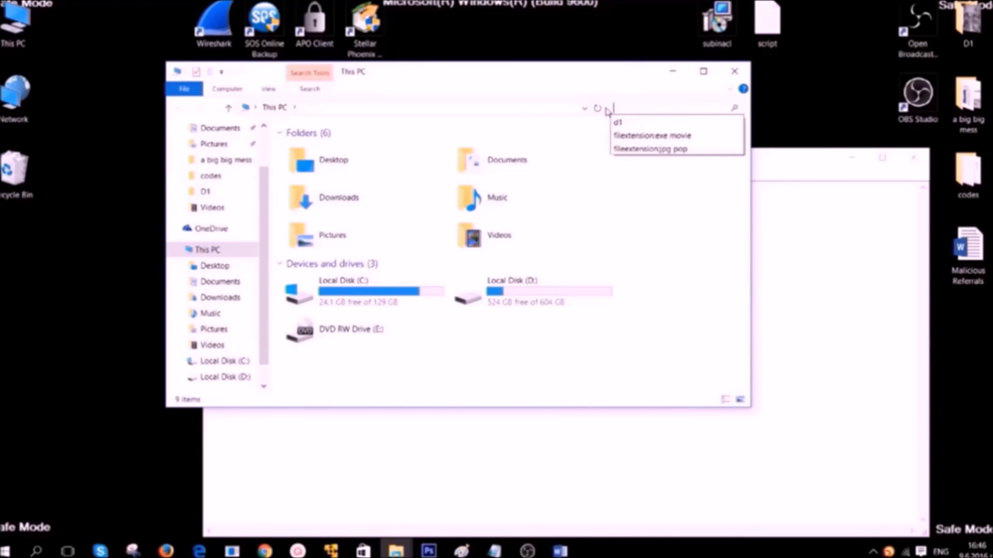
type("fILEE")
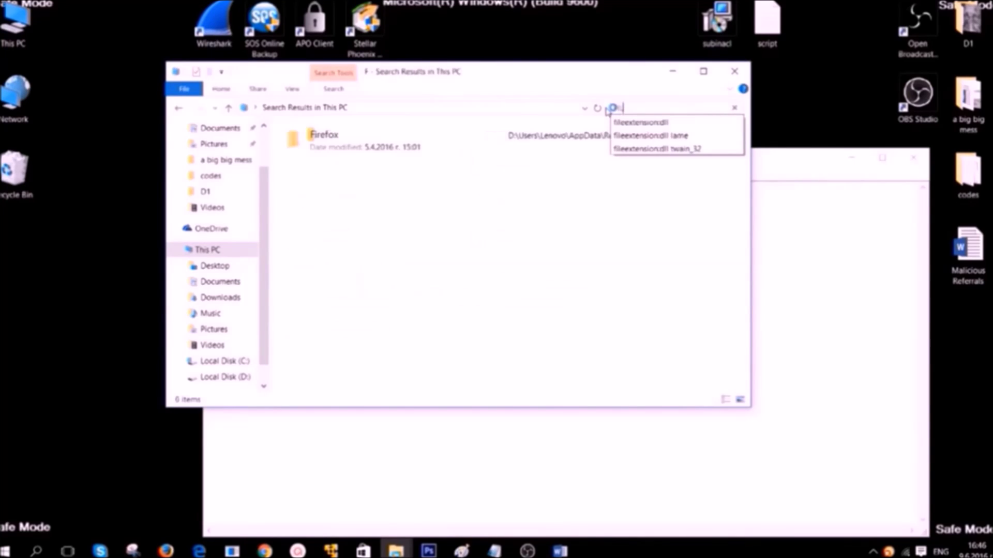
type("XT")
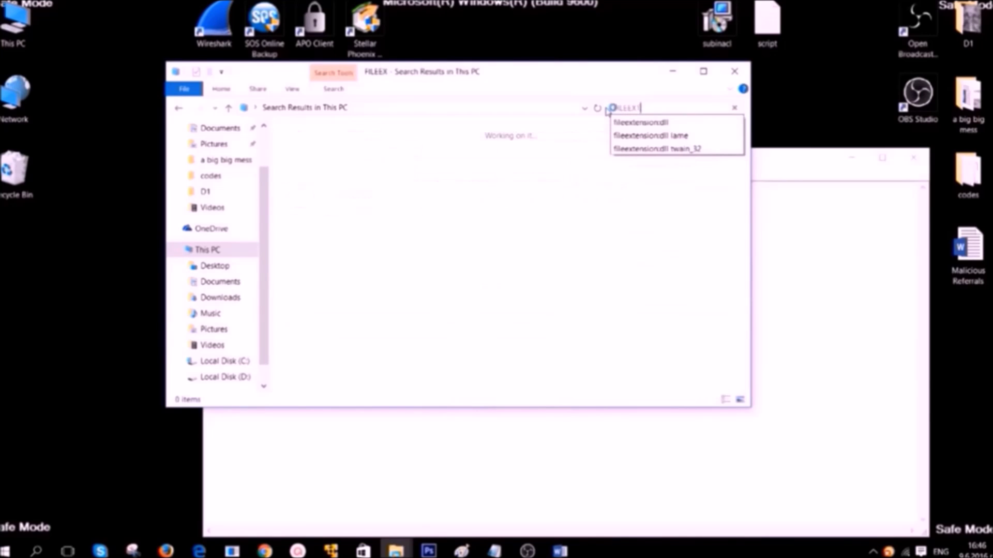
type("ENSI")
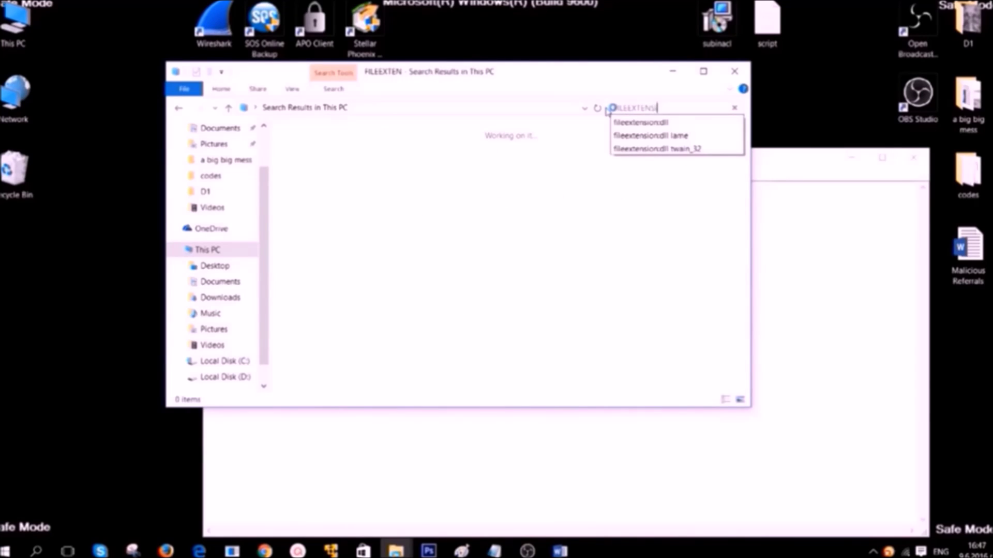
type("ON:EXE")
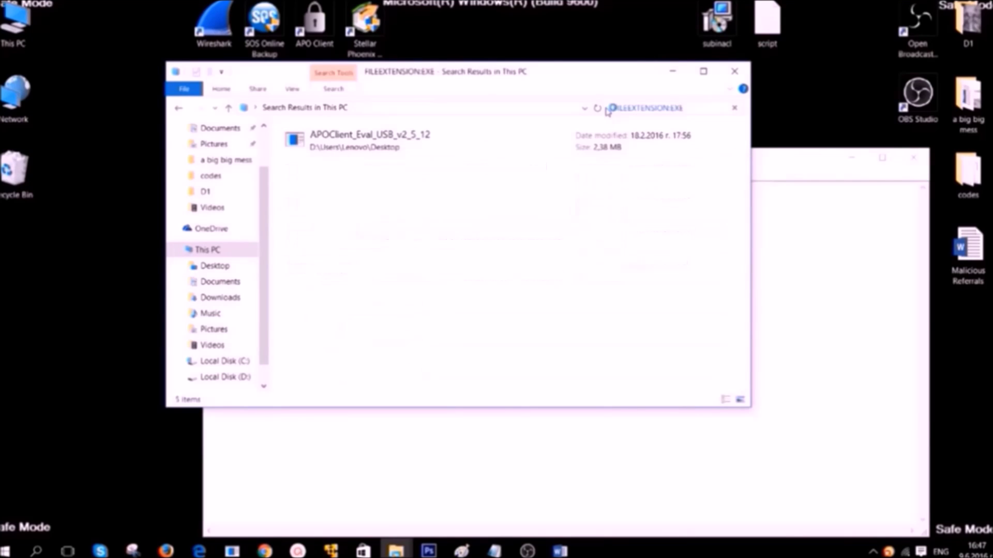
right_click(699, 108)
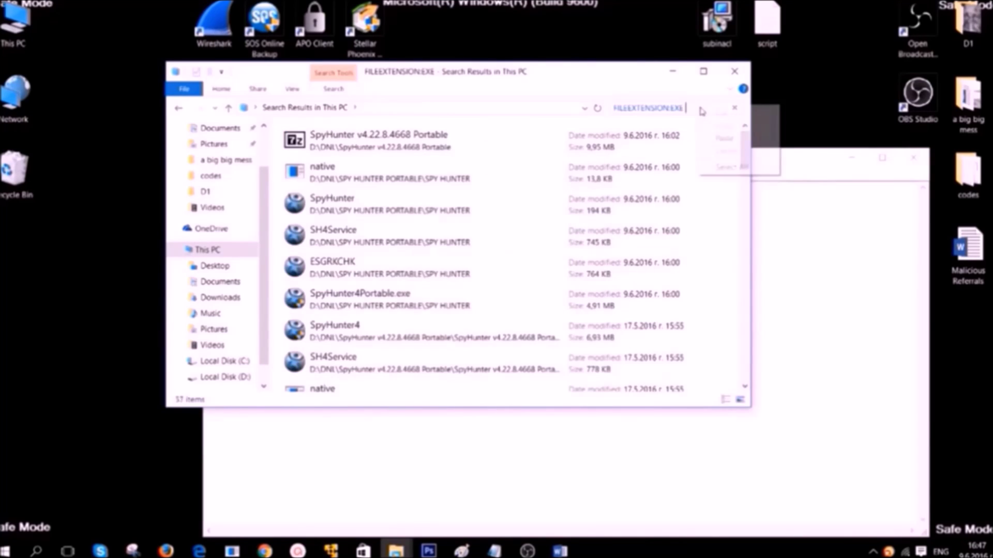
left_click(723, 139)
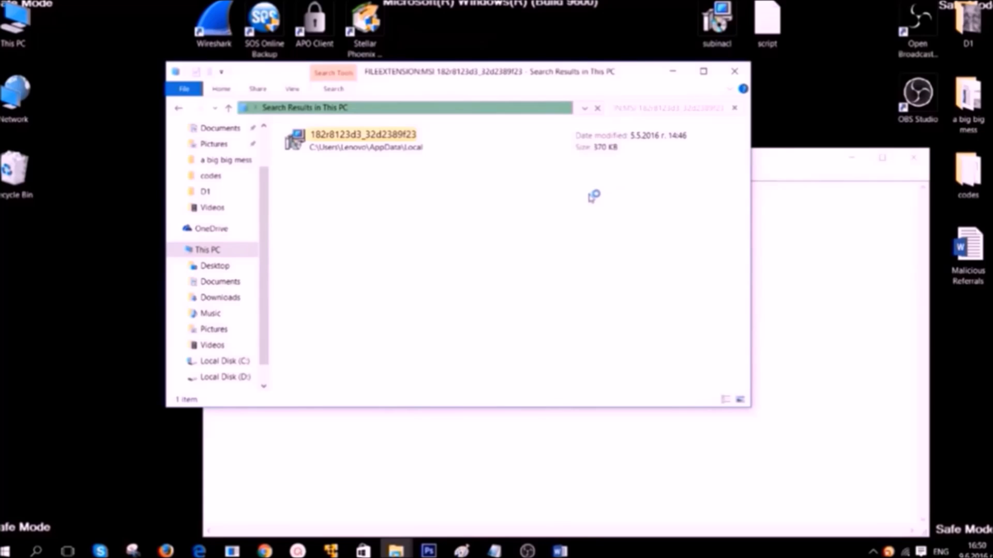
Permanently delete the 182r8123d3_32d2389f23 file from the search results and minimize the File Explorer and Notepad windows.
left_click(342, 135)
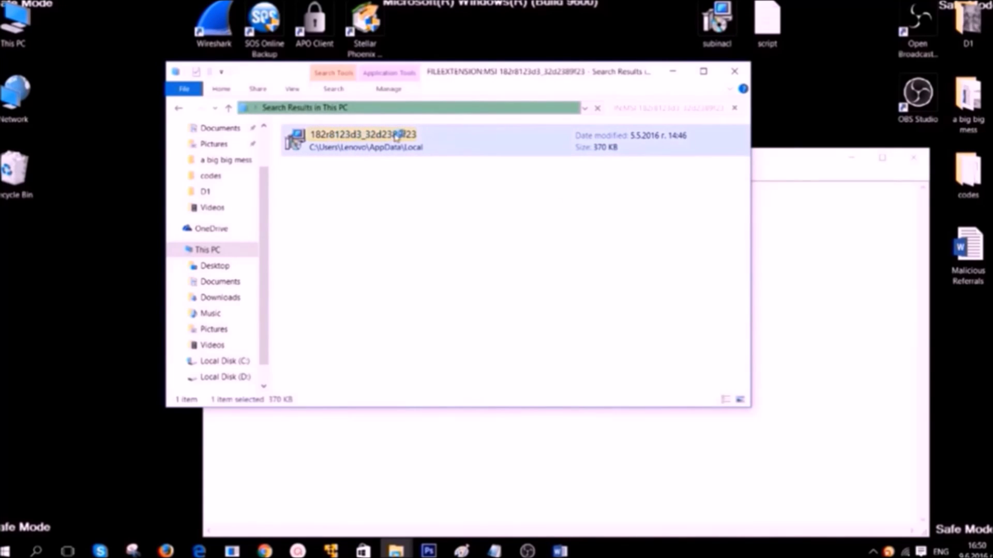
key("shift+Delete")
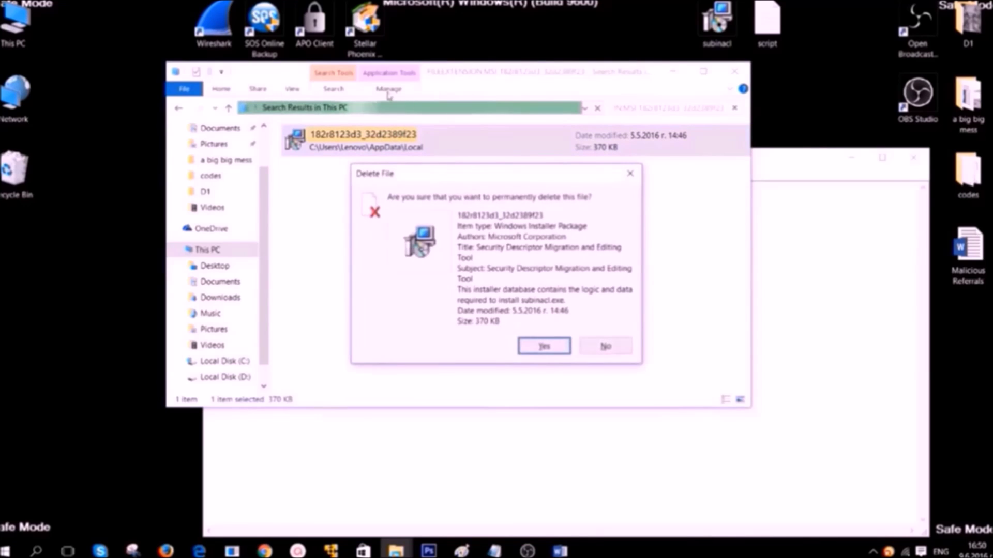
left_click(544, 345)
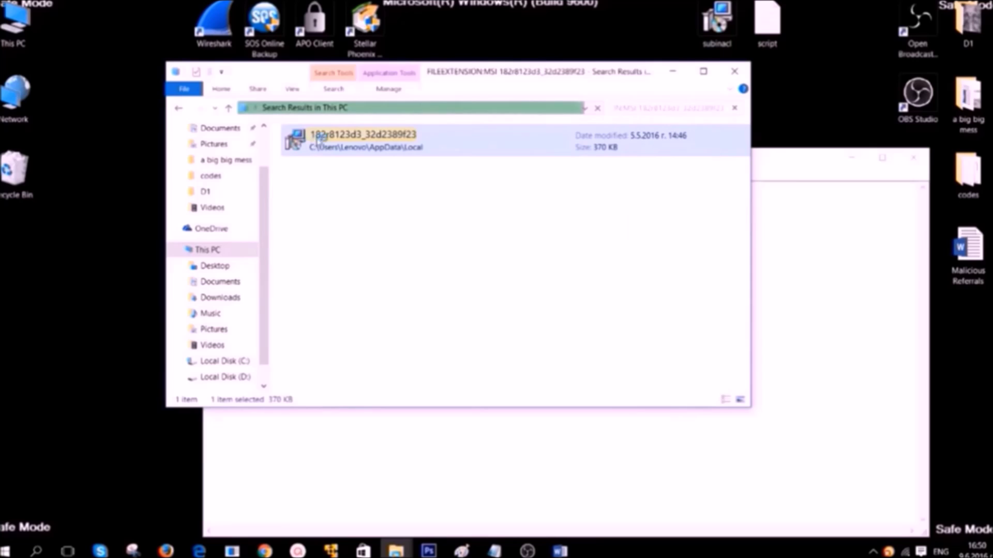
left_click(672, 71)
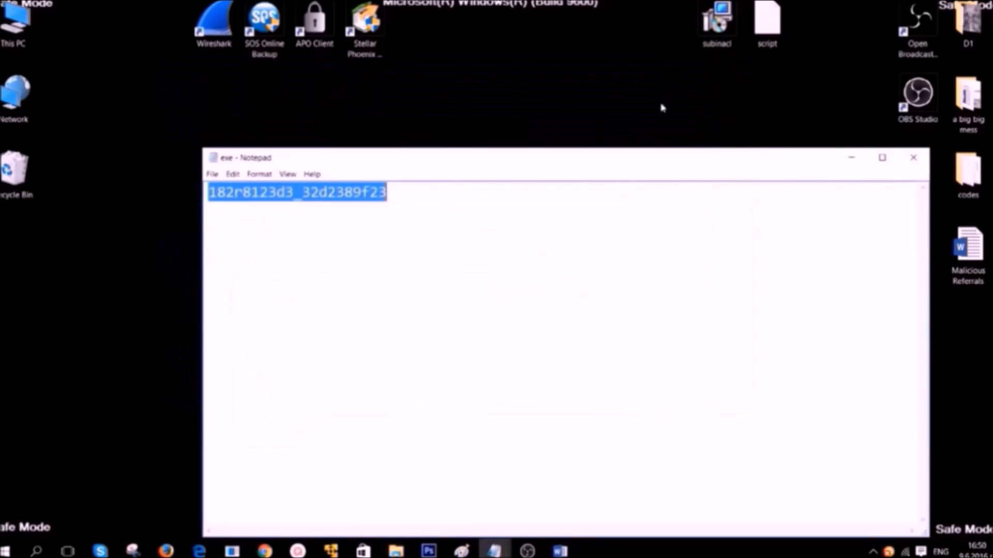
left_click(848, 161)
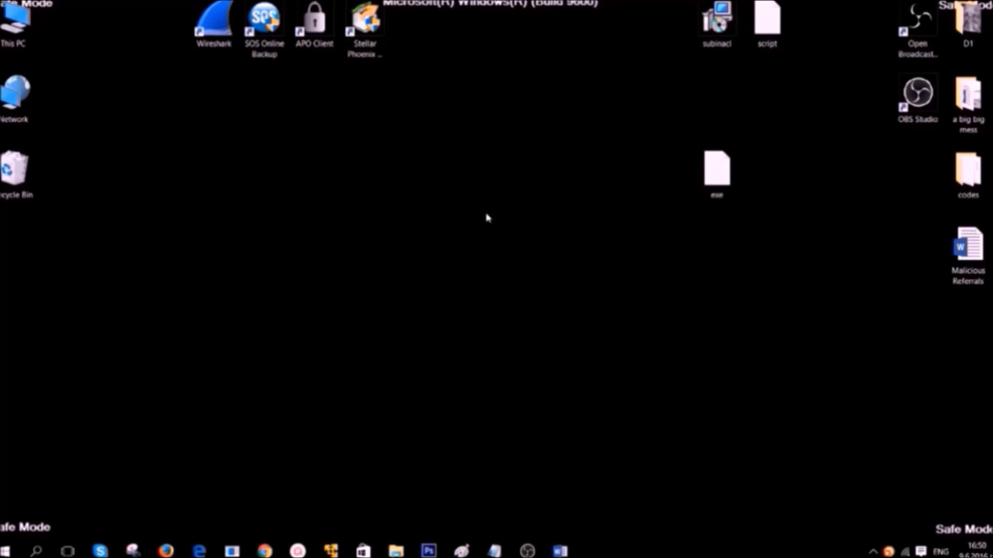
Open Task Manager with the TASKMGR command, move it toward the middle of the desktop, and expand it to the full view.
key("super+r")
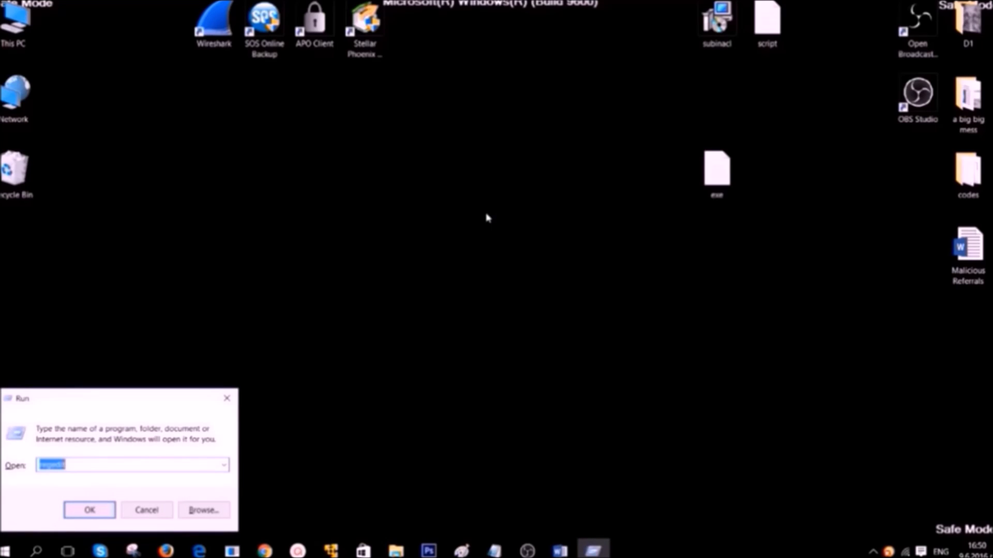
type("TASKMGR")
key("Return")
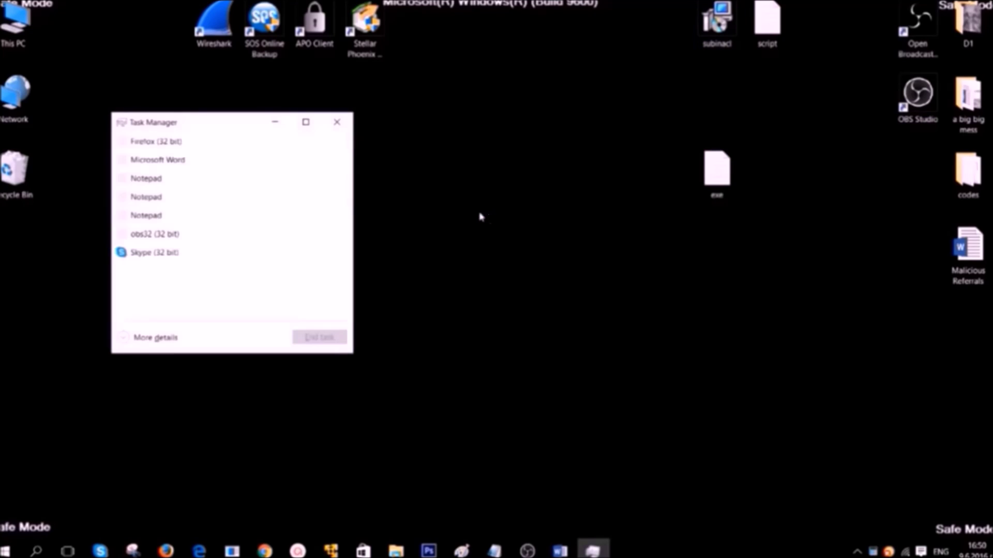
left_click_drag(217, 123, 434, 127)
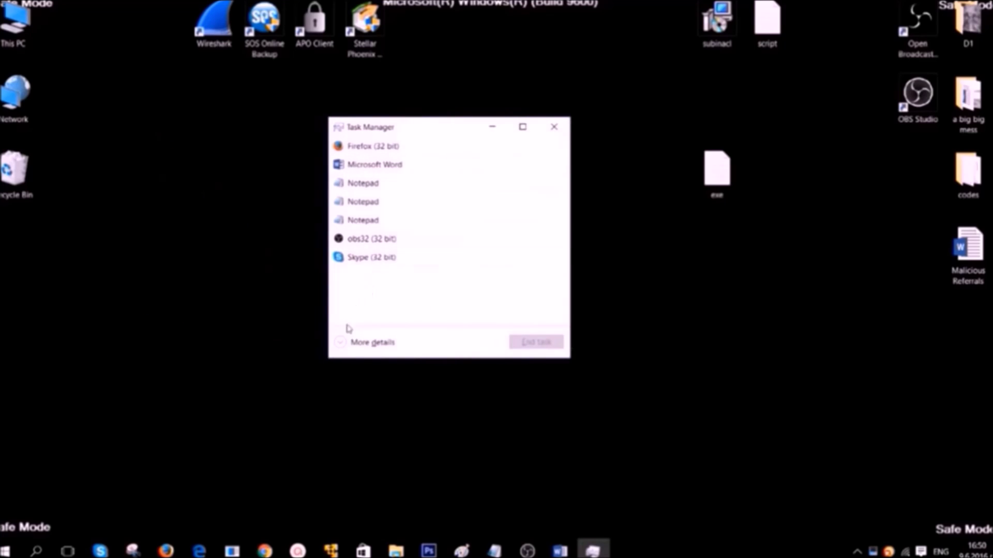
left_click(342, 343)
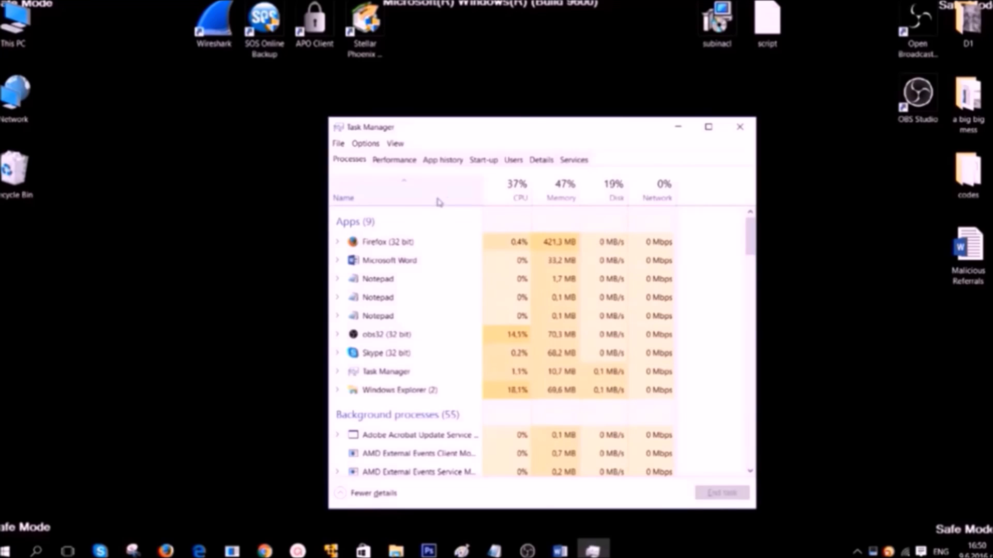
Examine the detailed list of running processes for suspicious entries, and close Task Manager.
left_click(540, 160)
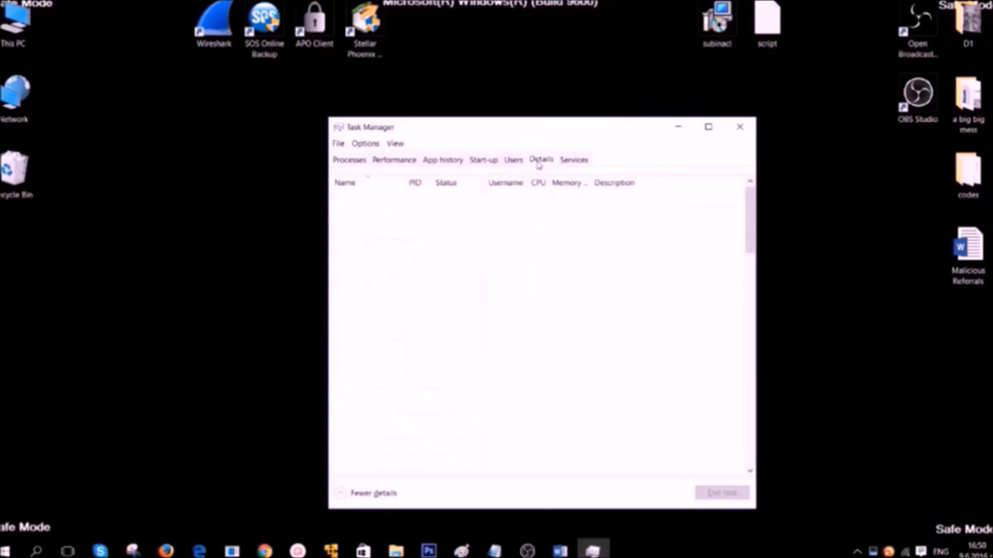
left_click(377, 209)
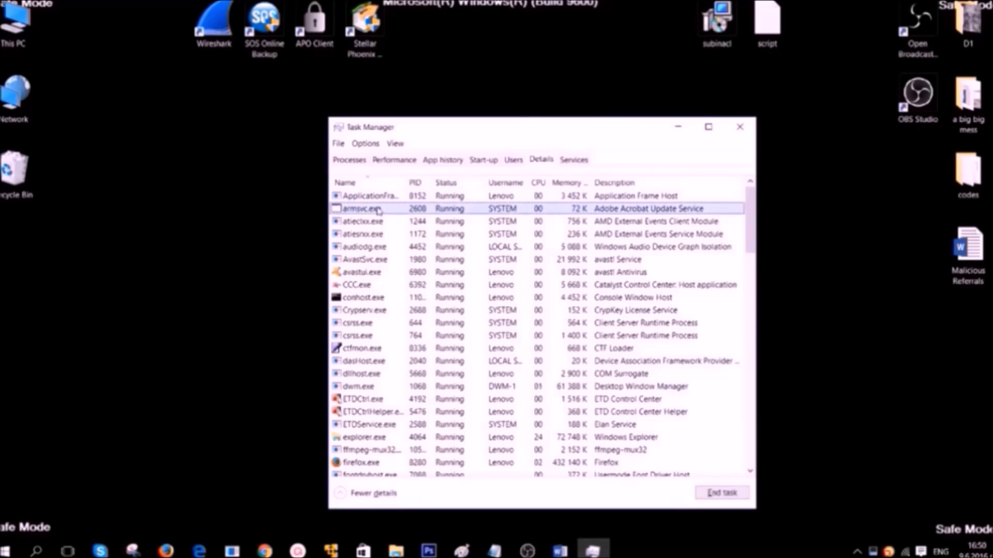
left_click_drag(752, 209, 764, 320)
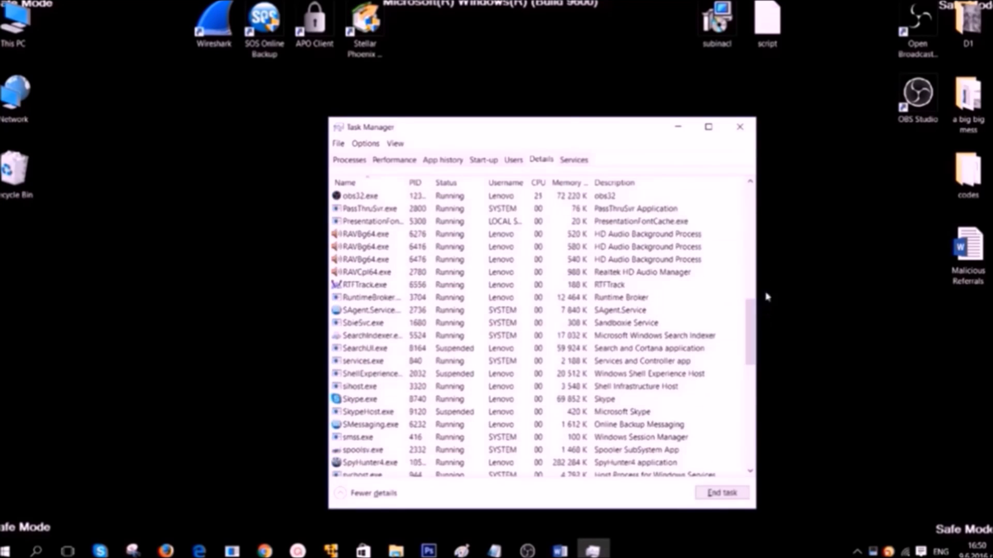
left_click(737, 128)
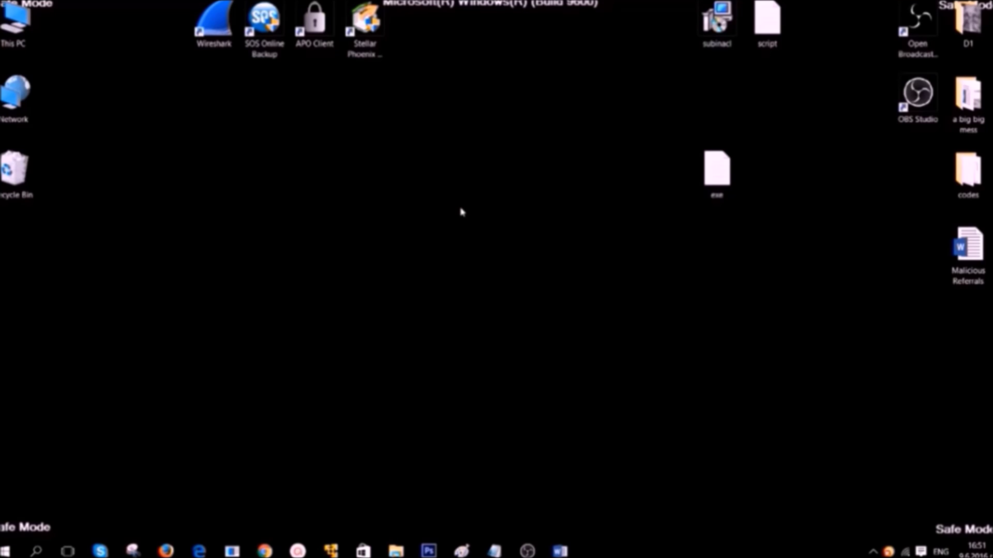
Open the Registry Editor with the REGEDIT command and go to the HKEY_CURRENT_USER root in the key tree.
key("super")
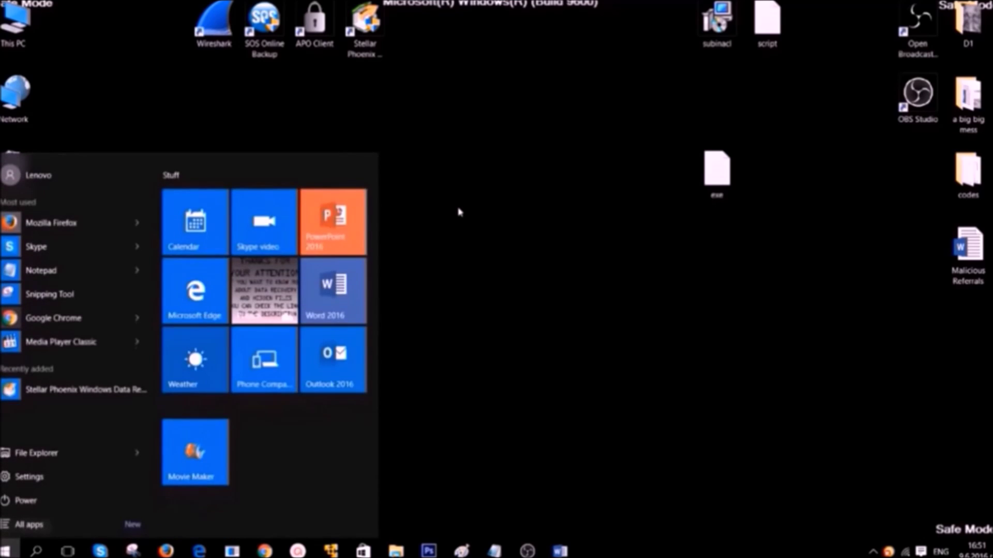
key("super+r")
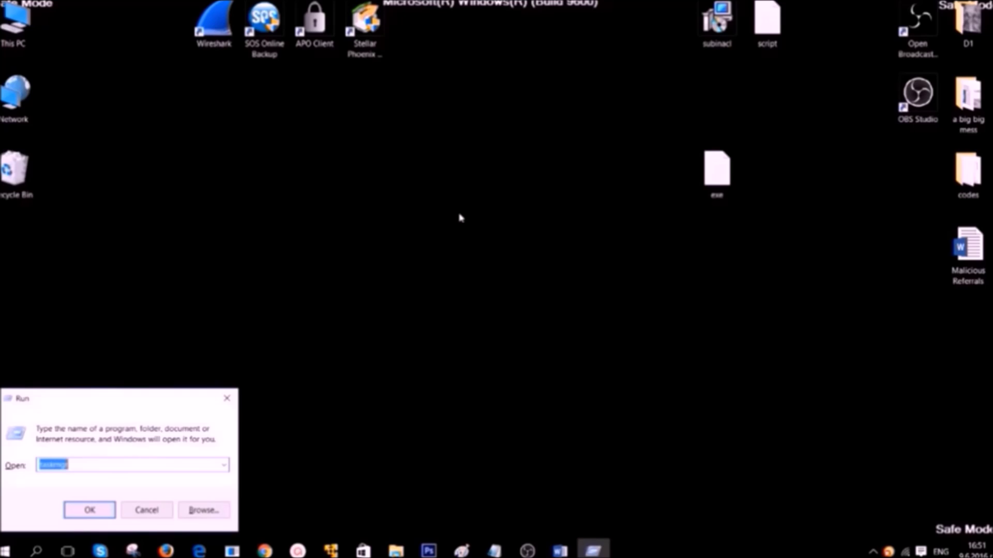
type("R")
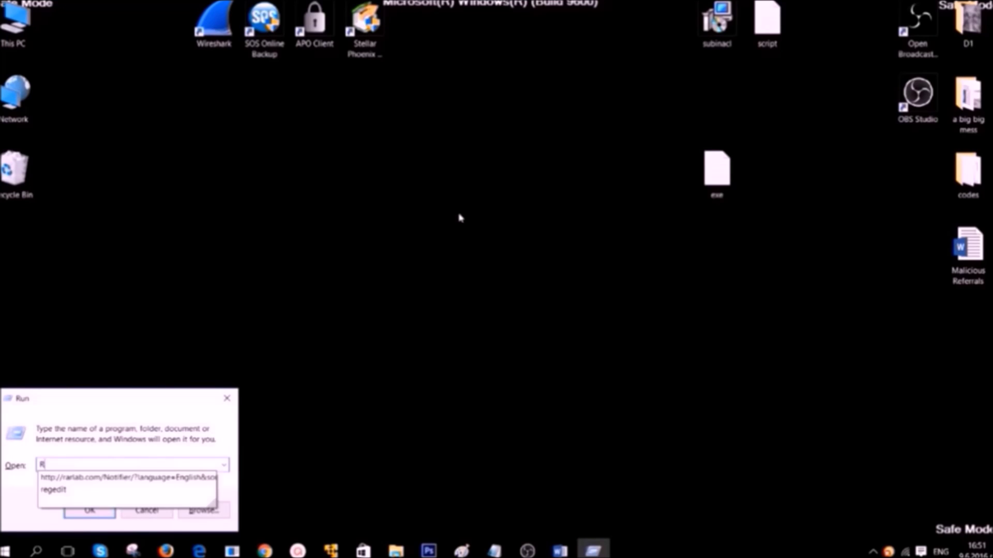
type("EGEDIT")
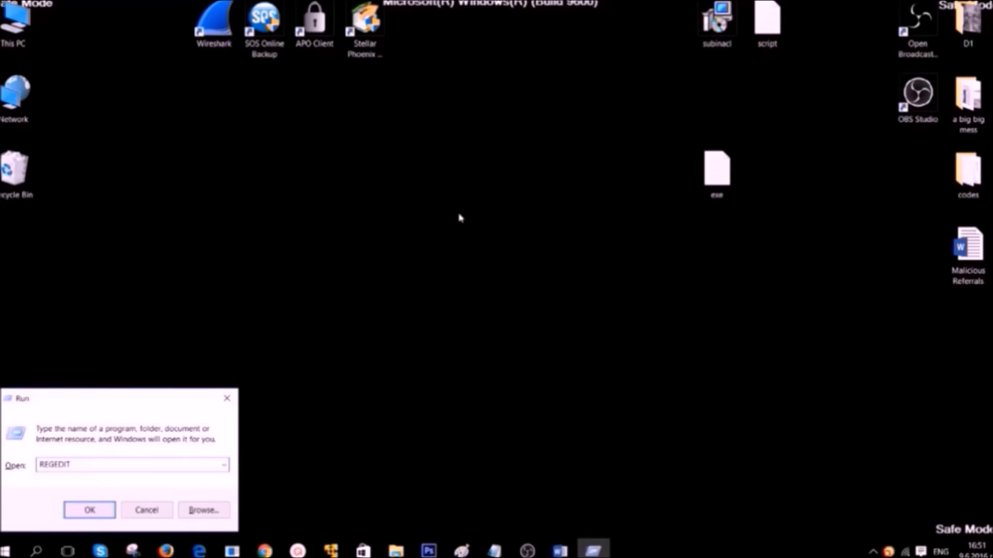
key("Return")
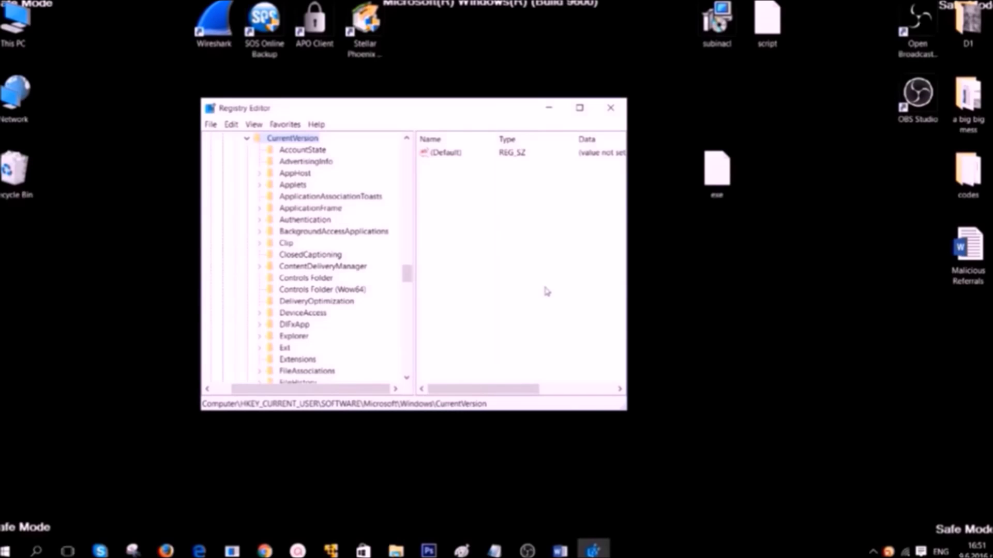
left_click_drag(406, 275, 405, 151)
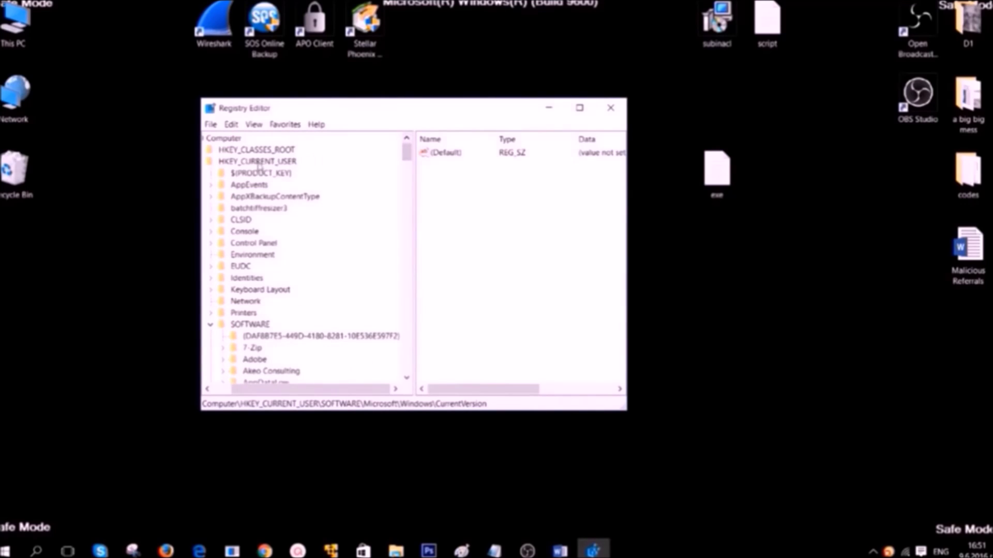
Select the Microsoft key under HKEY_CURRENT_USER\SOFTWARE in the registry tree.
left_click_drag(302, 393, 275, 393)
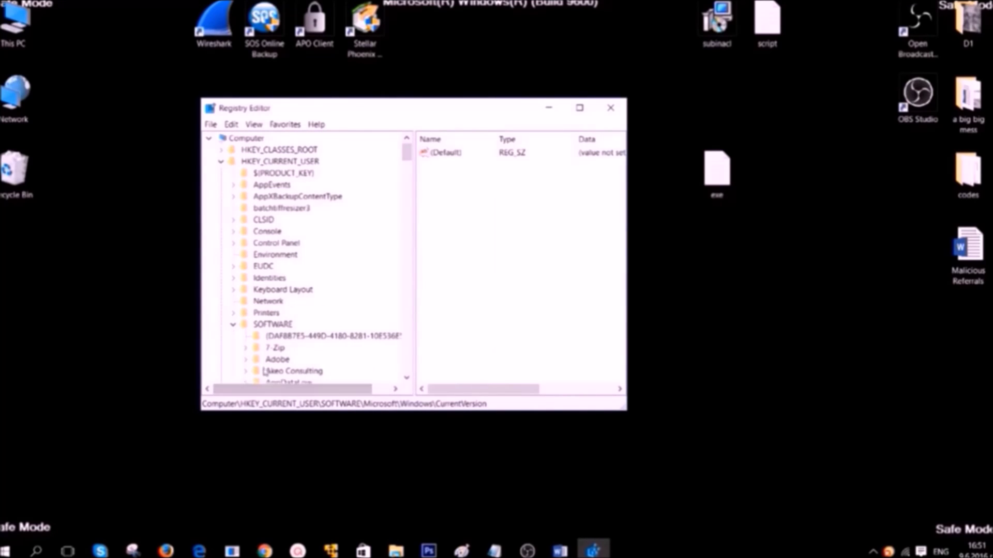
left_click(272, 163)
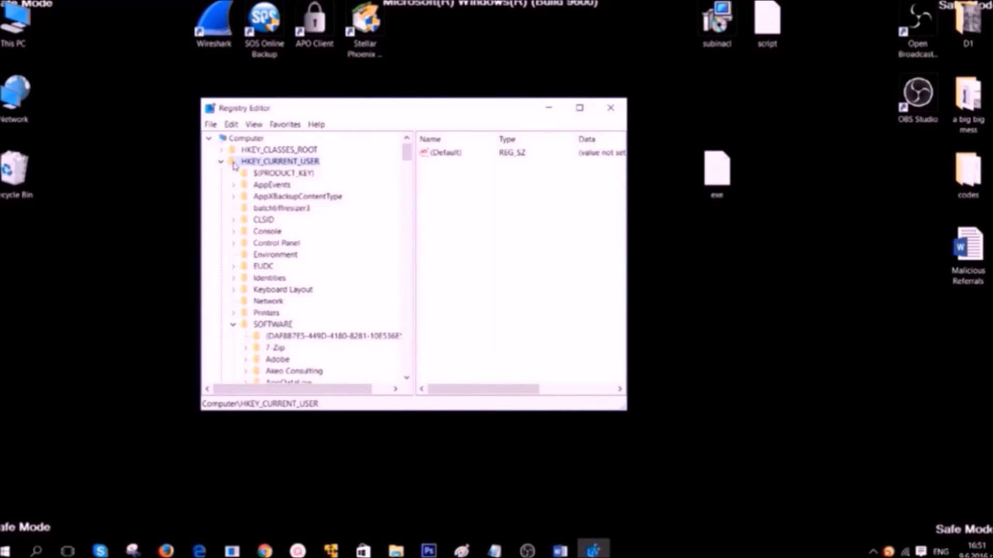
scroll(275, 318, "down", 2)
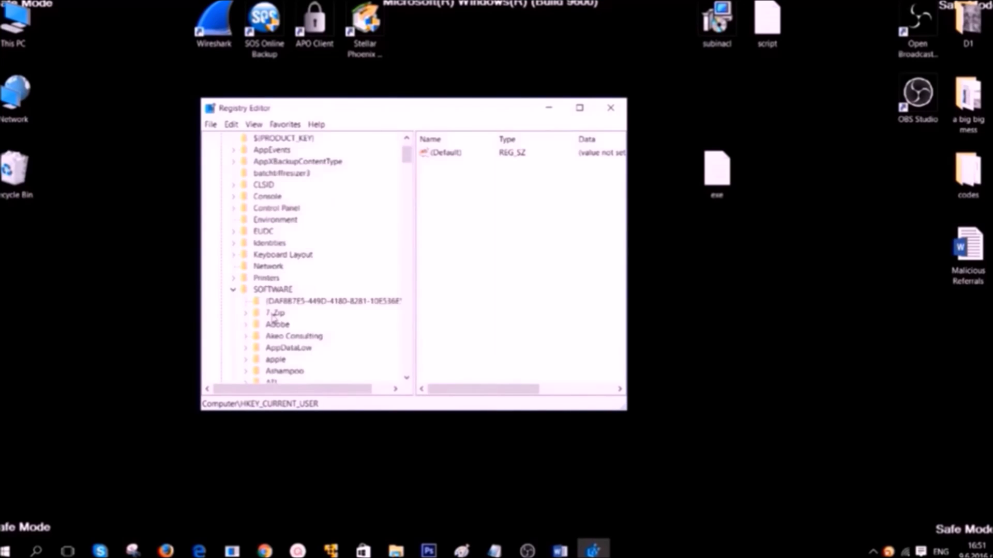
left_click(257, 259)
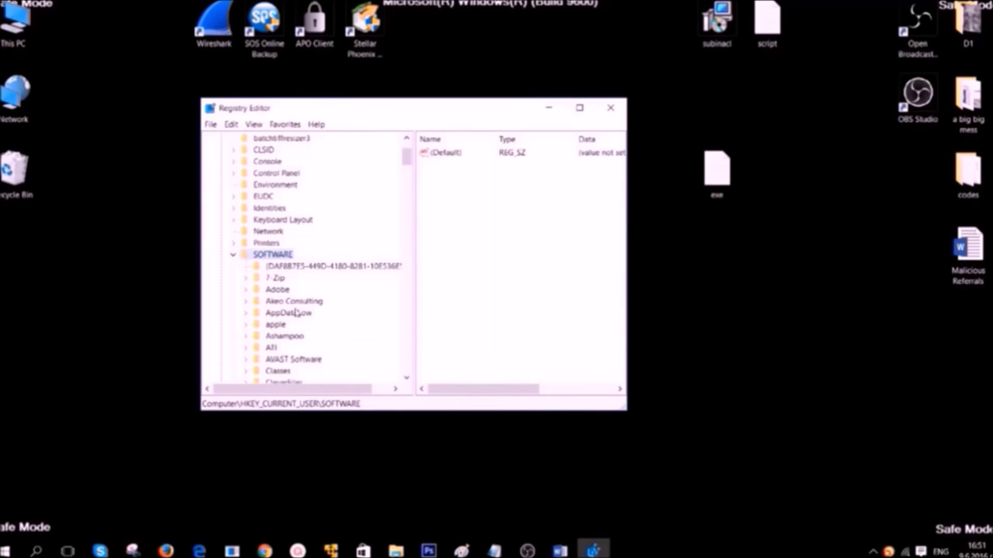
scroll(297, 312, "down", 5)
scroll(296, 312, "down", 10)
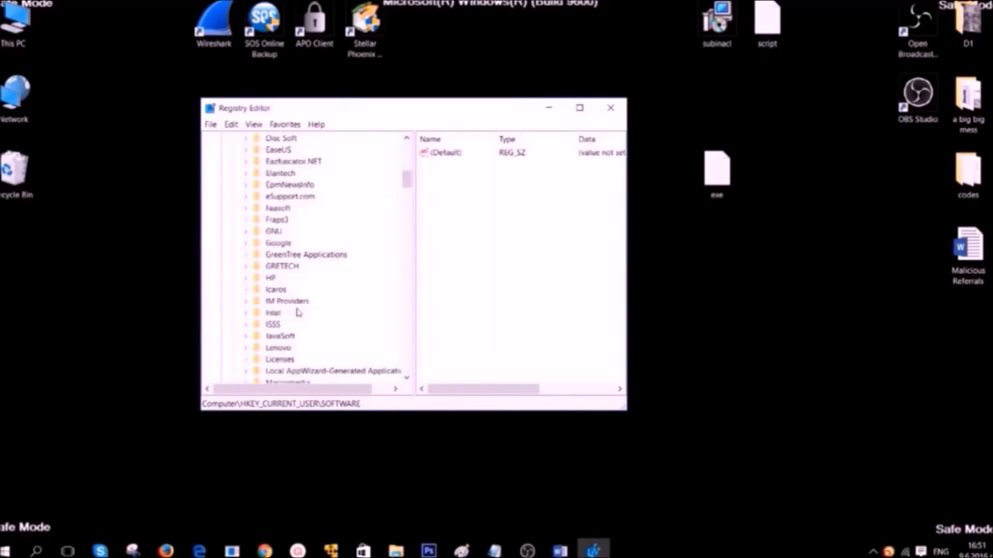
left_click(282, 280)
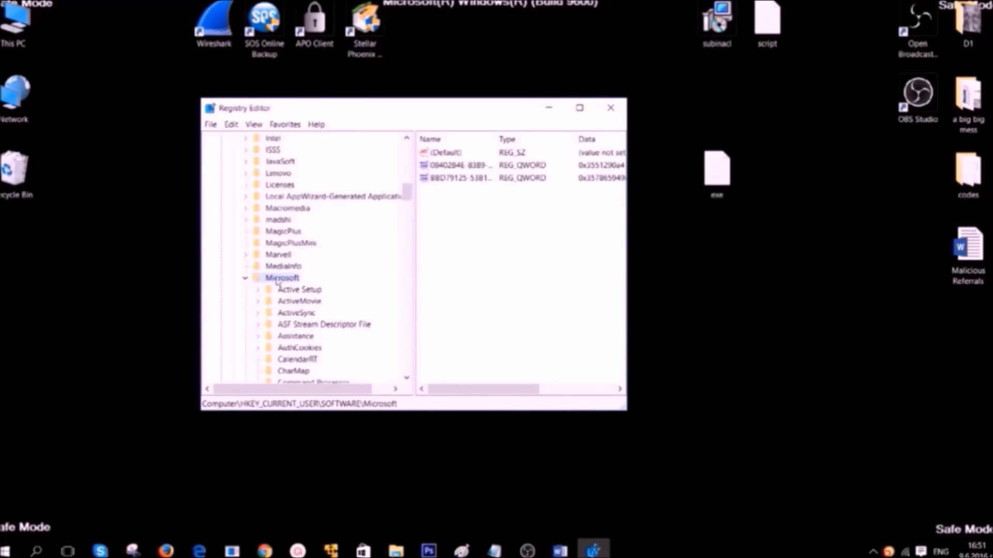
Go through the Windows and CurrentVersion subkeys of Microsoft and open the Run key.
scroll(288, 287, "down", 4)
scroll(289, 291, "down", 20)
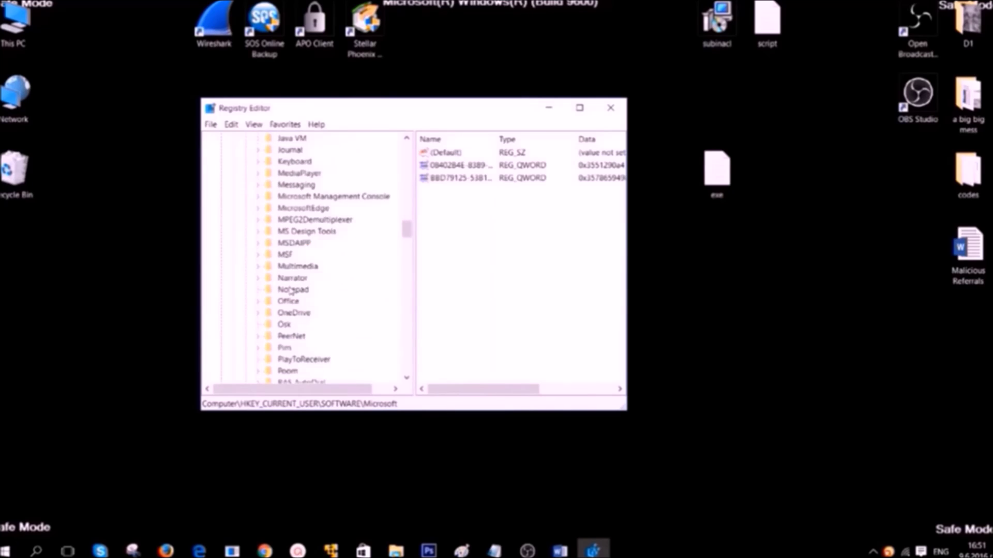
scroll(292, 291, "down", 5)
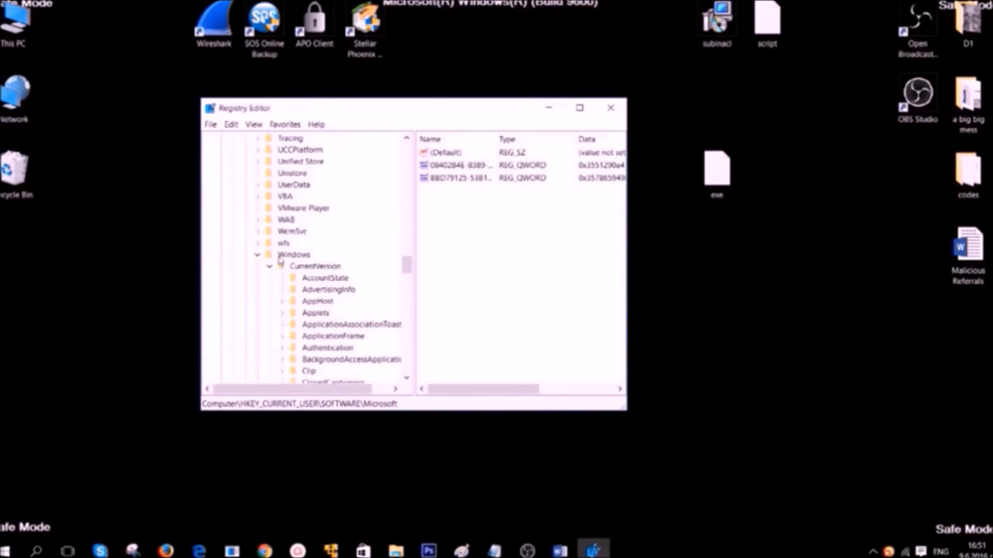
left_click(284, 257)
scroll(302, 261, "down", 7)
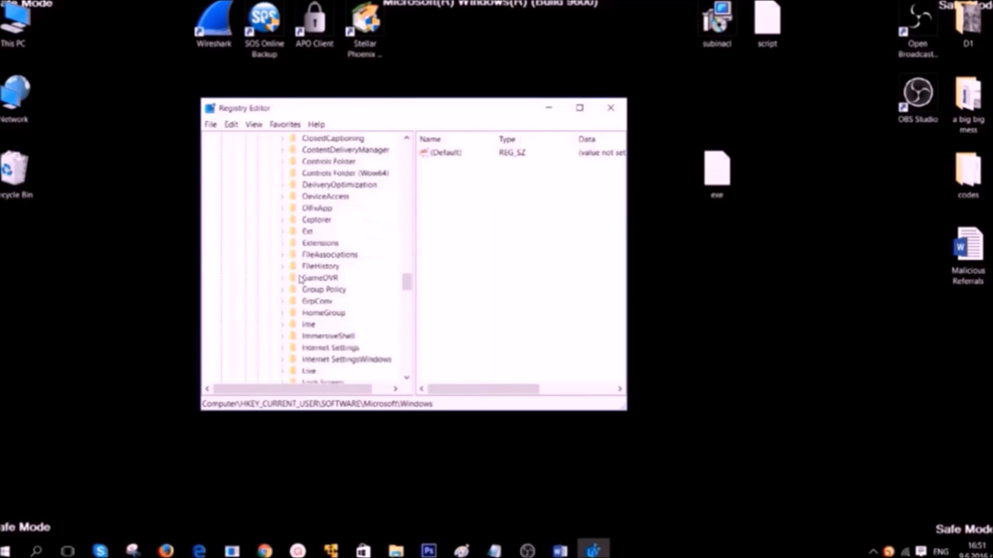
scroll(309, 256, "up", 3)
scroll(310, 288, "up", 2)
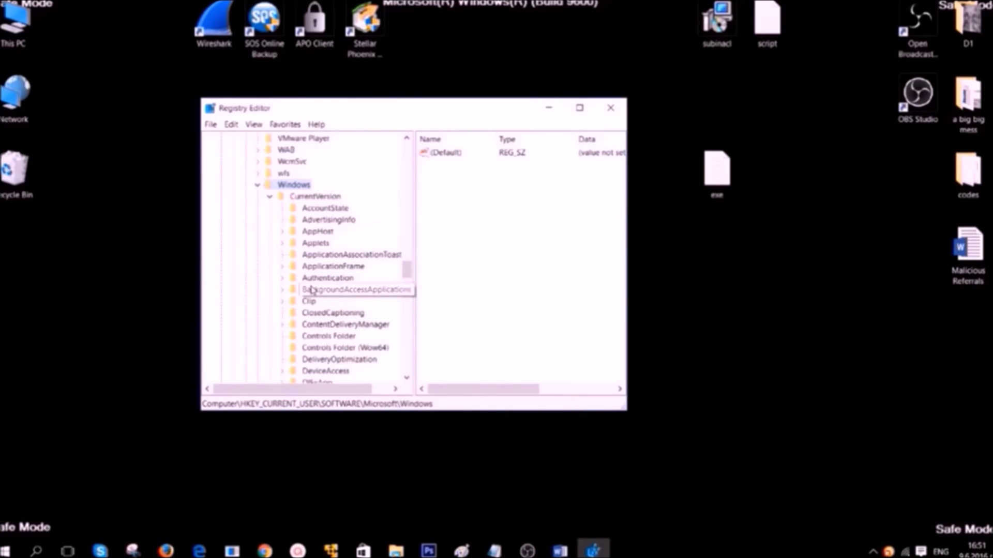
left_click(316, 197)
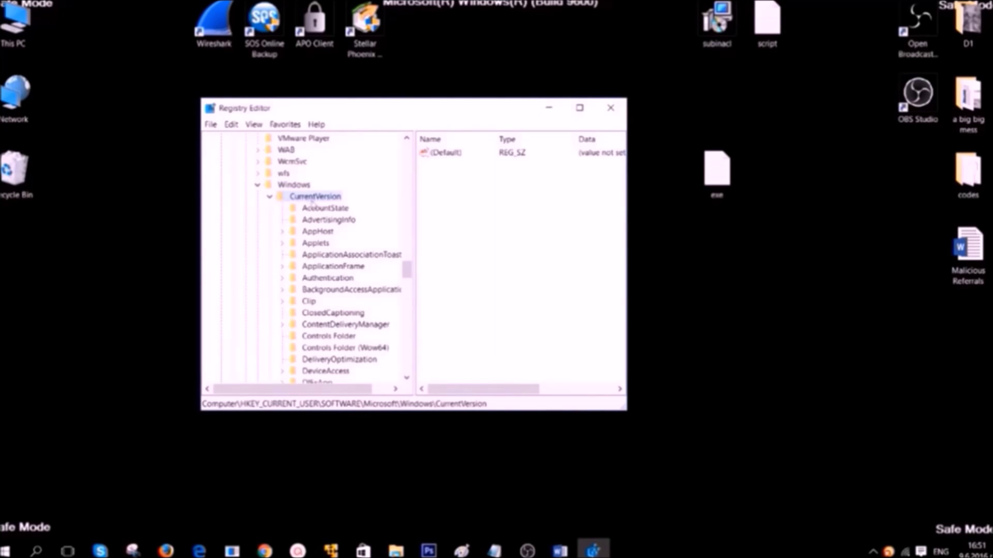
scroll(320, 288, "down", 2)
scroll(321, 288, "down", 7)
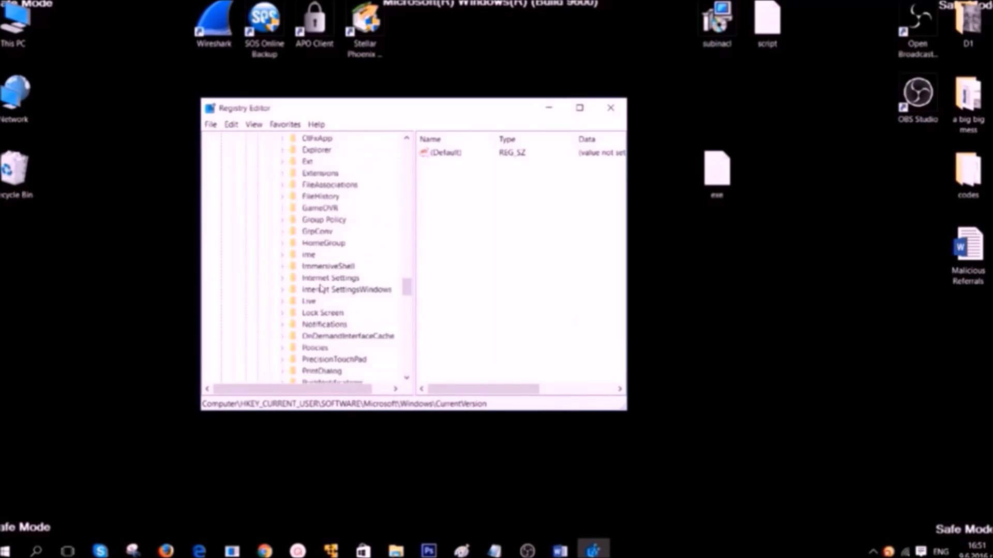
left_click(309, 336)
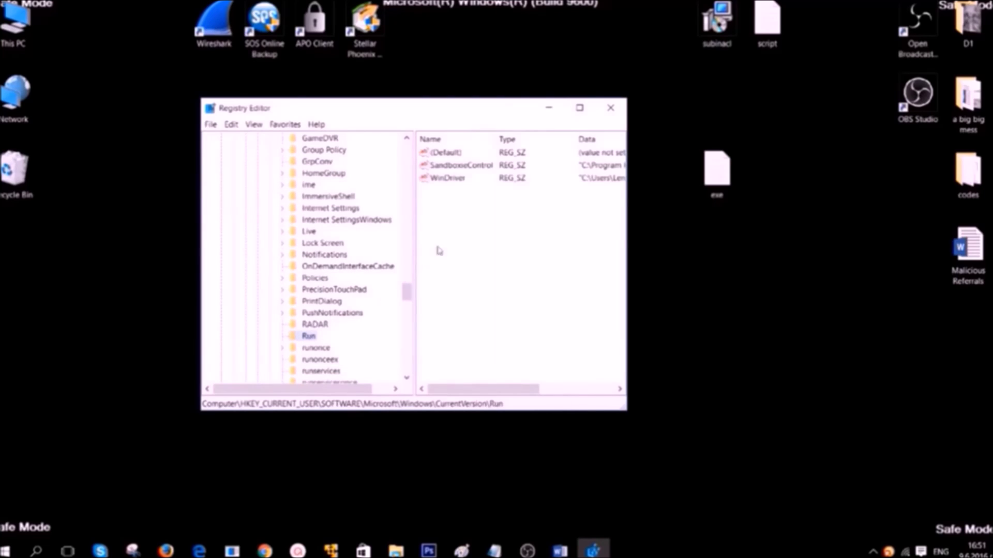
Widen the Name column slightly and permanently delete the (Default) value from the Run key.
left_click(444, 169)
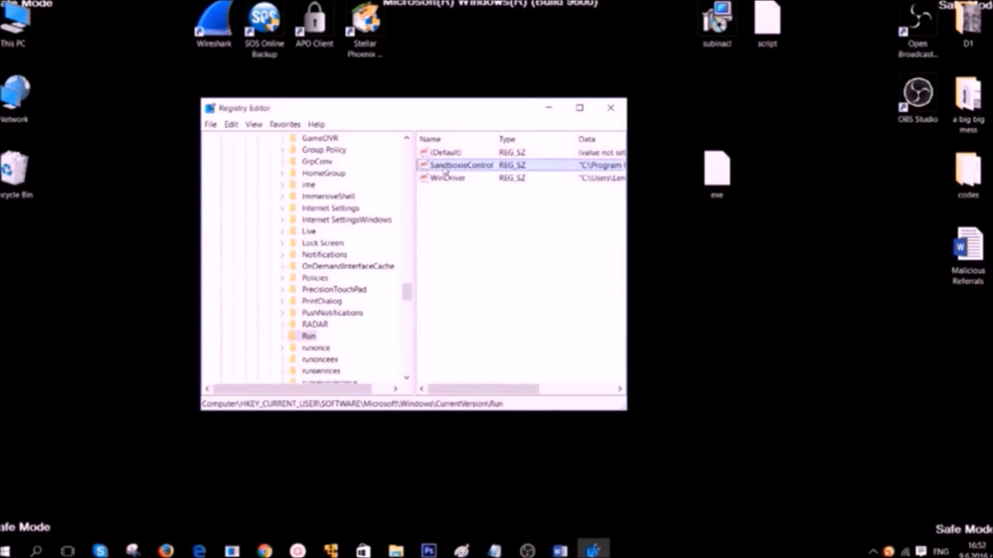
left_click(449, 155)
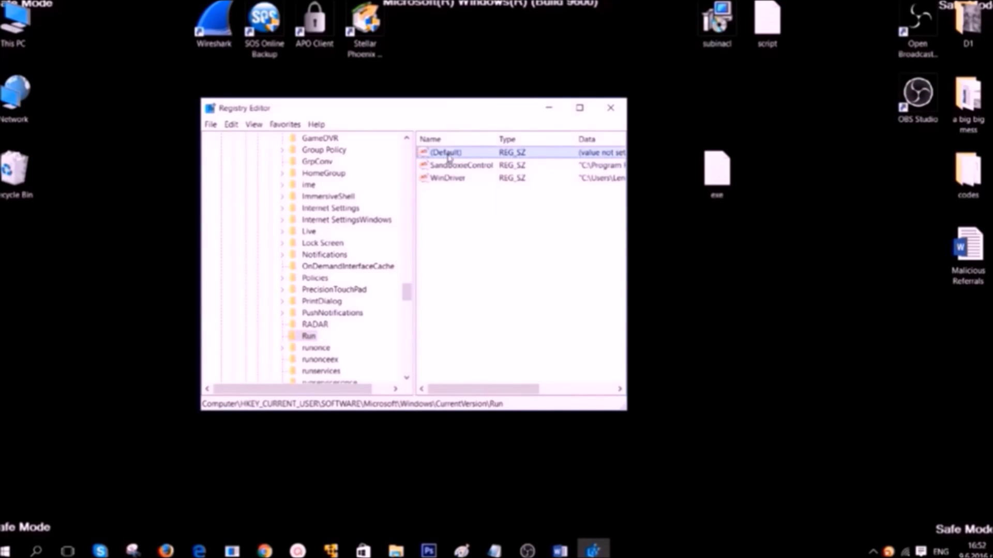
left_click_drag(495, 140, 501, 139)
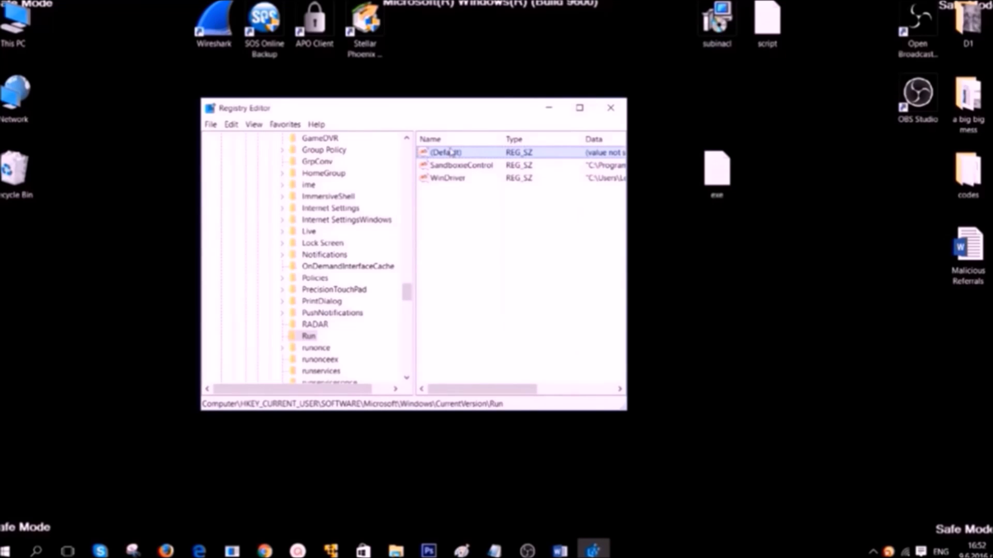
key("Delete")
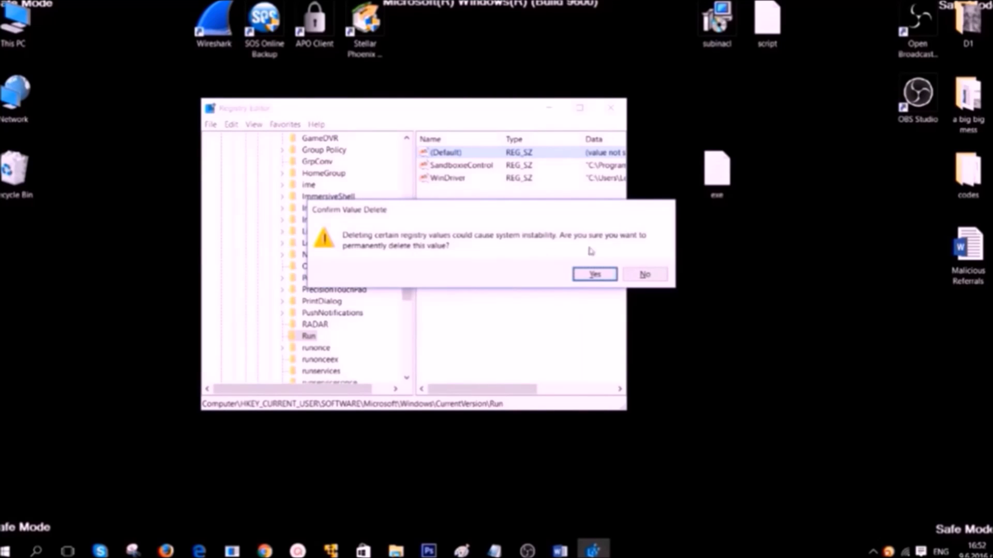
left_click(595, 274)
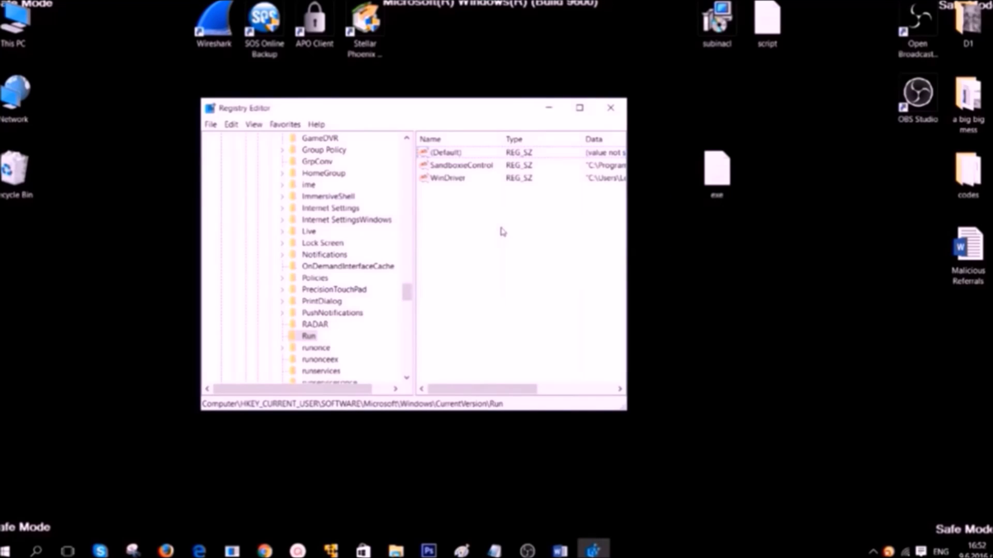
Collapse HKEY_CURRENT_USER and search the entire registry for WALLPAPER, starting from the Computer root.
left_click_drag(406, 293, 407, 154)
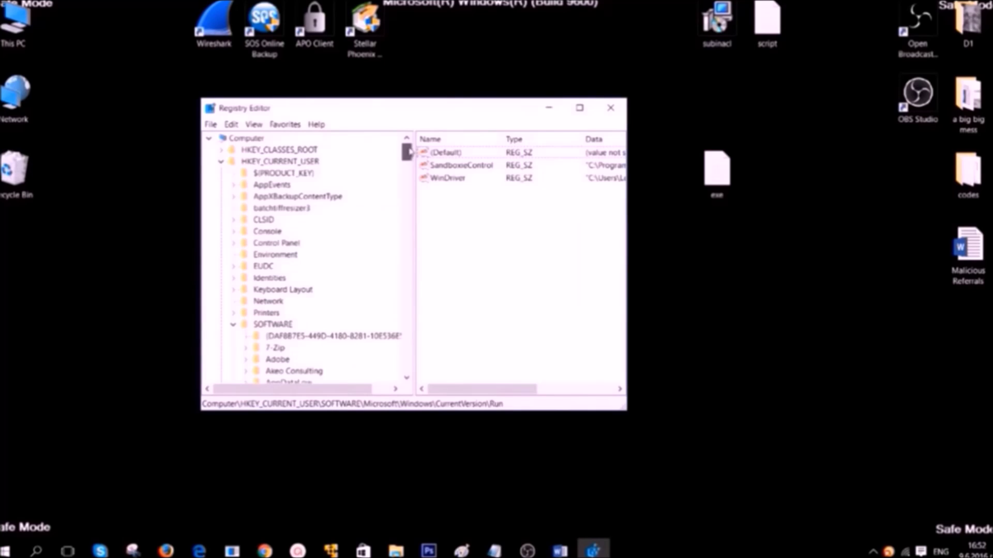
left_click(221, 161)
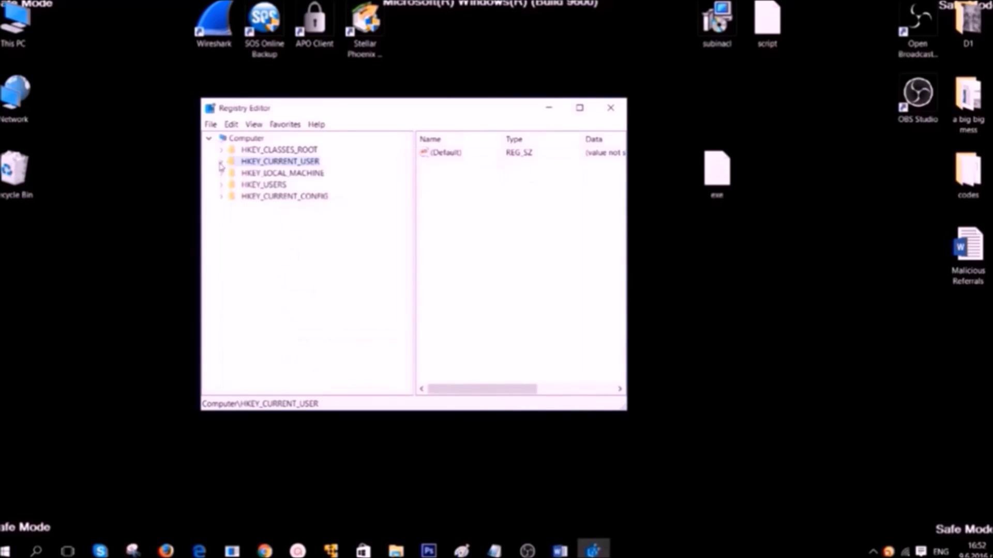
left_click(243, 138)
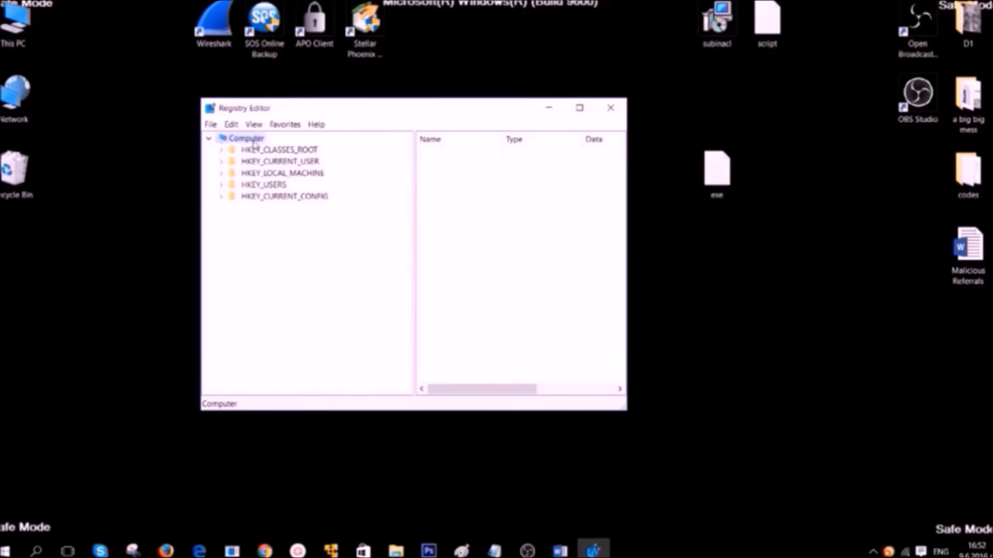
key("ctrl+f")
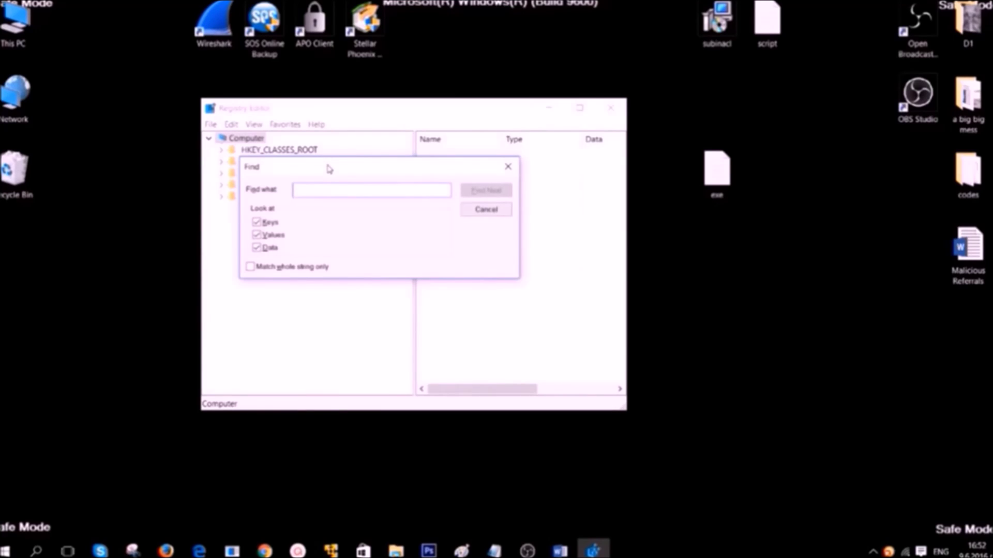
type("WALLPAPER")
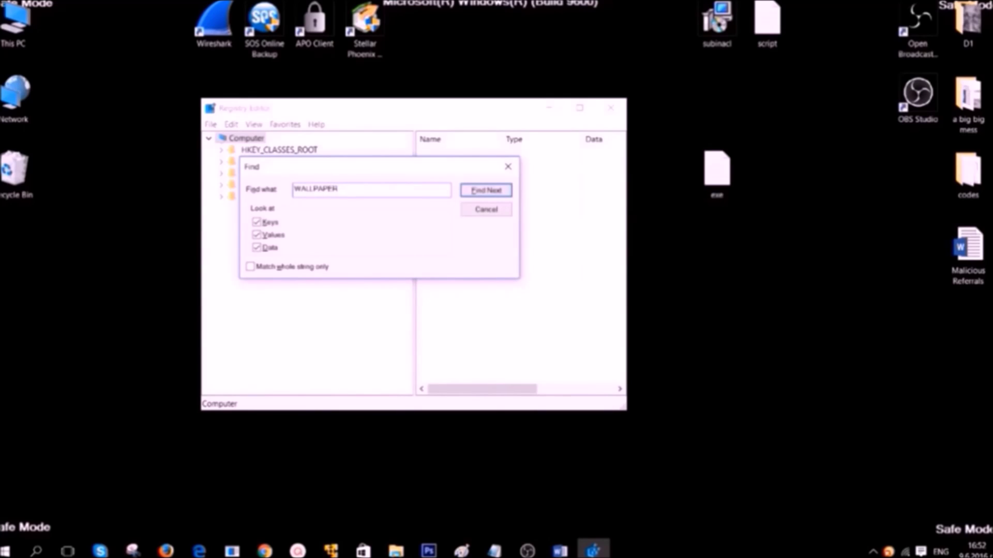
key("Return")
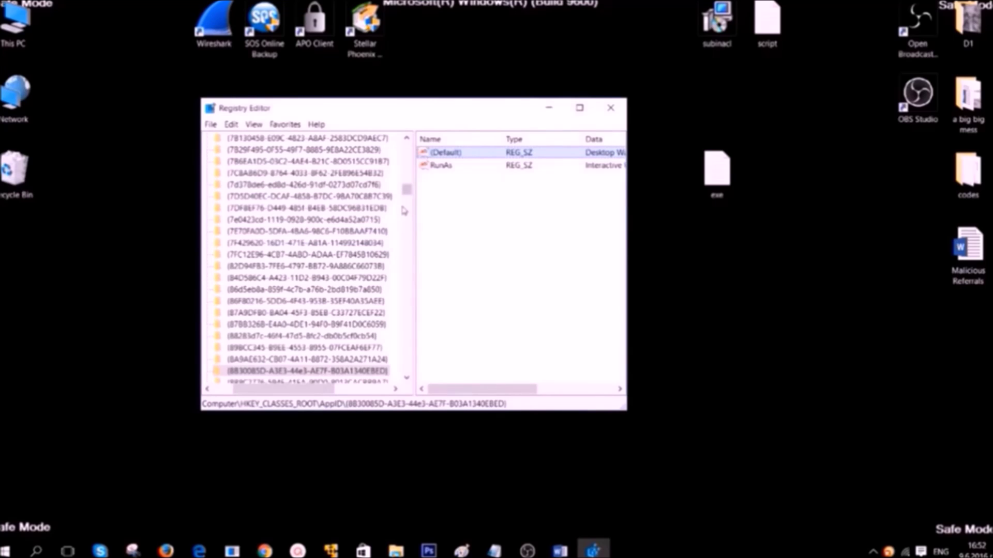
Examine the full data of the values in the found AppID key, and close the Registry Editor.
mouse_move(407, 192)
left_mouse_down()
mouse_move(408, 178)
mouse_move(416, 192)
left_mouse_up()
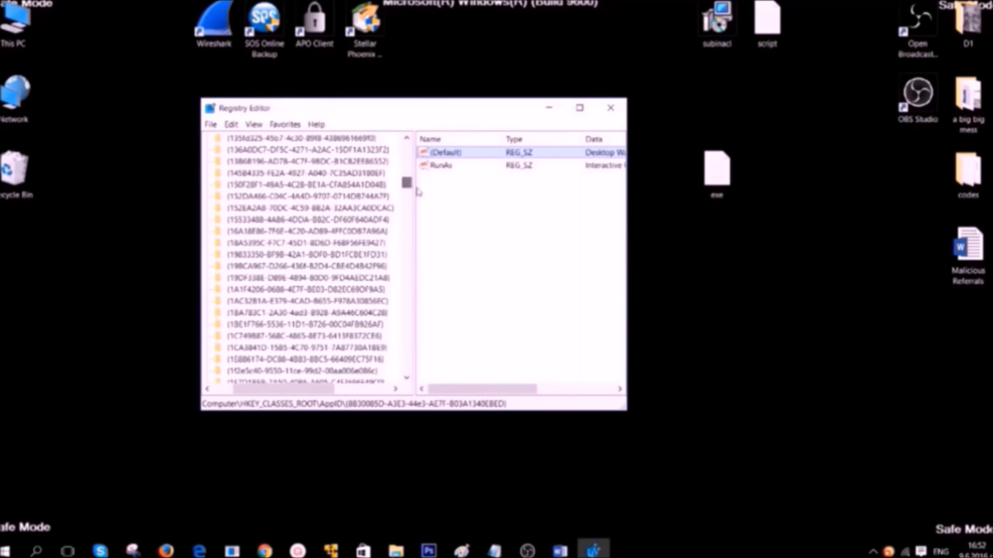
left_click_drag(455, 388, 512, 388)
left_click_drag(510, 178, 510, 159)
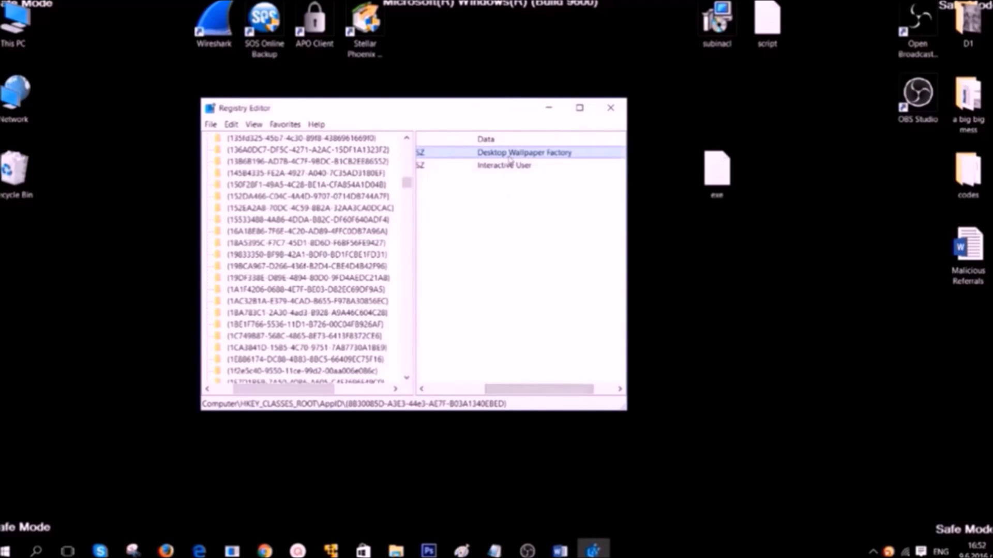
scroll(563, 160, "left", 3)
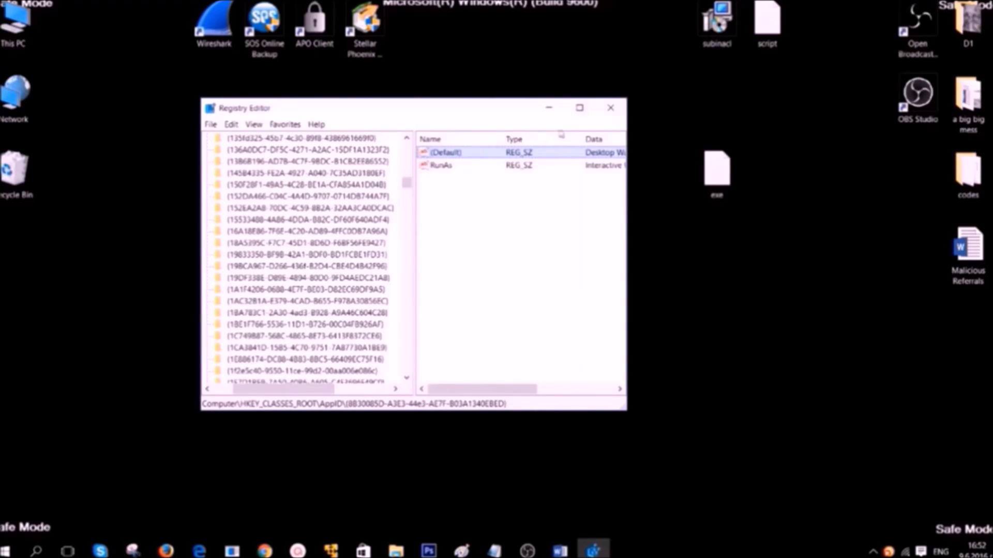
left_click(615, 109)
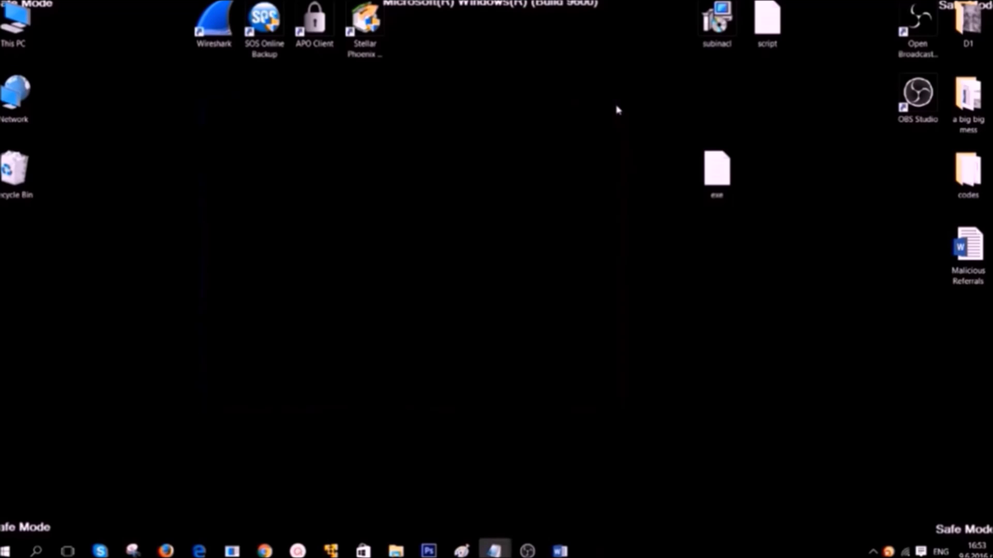
Move the exe file below Malicious Referrals on the desktop, and open the script file in Notepad.
left_click_drag(715, 168, 967, 323)
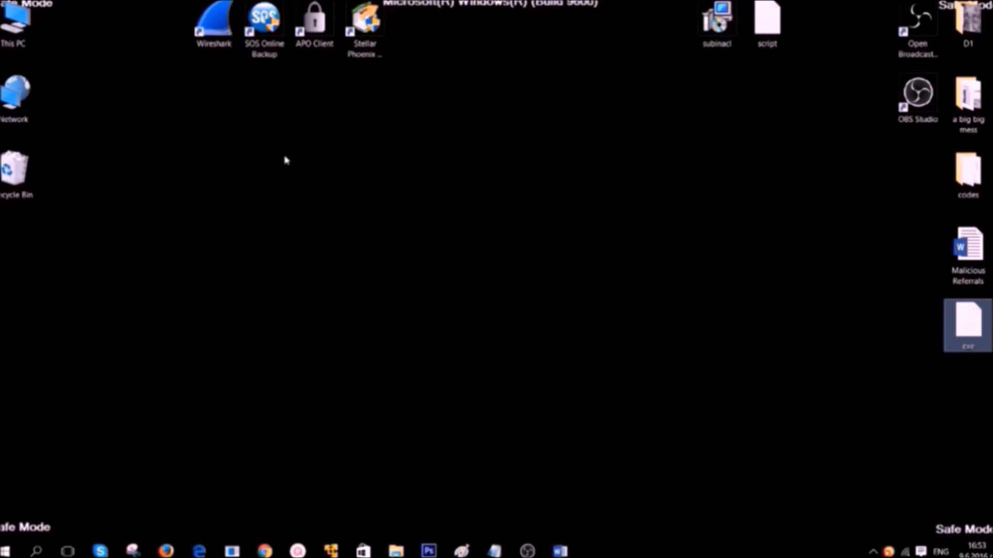
left_click(660, 190)
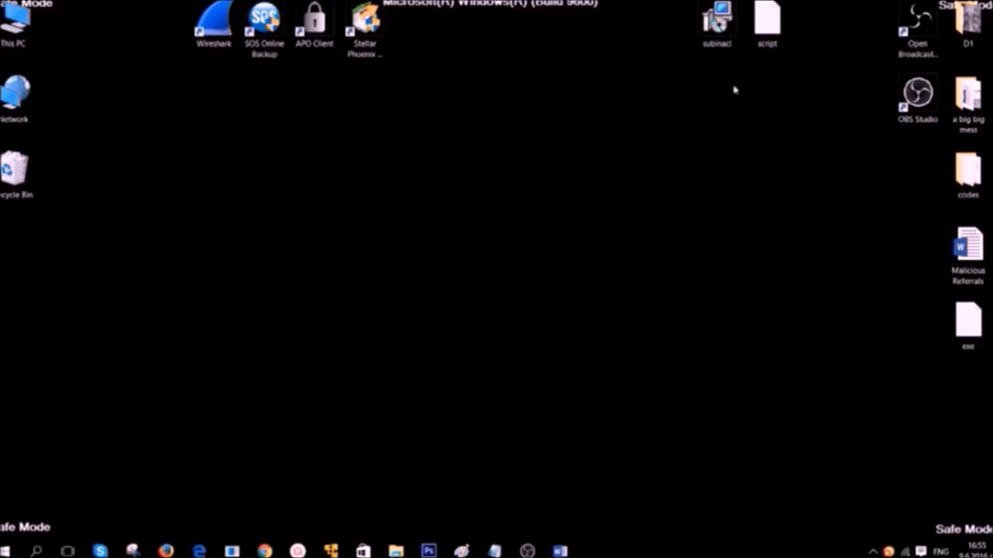
double_click(767, 21)
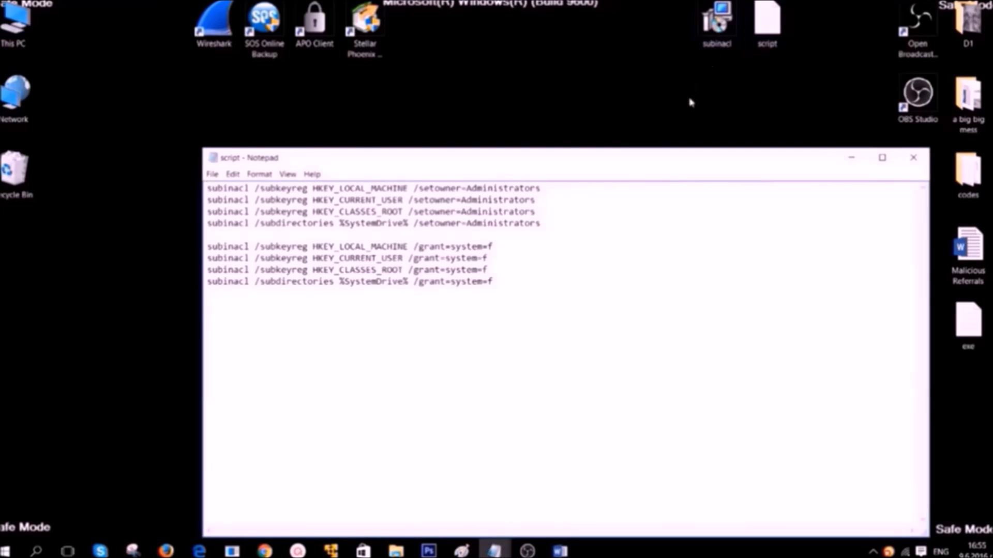
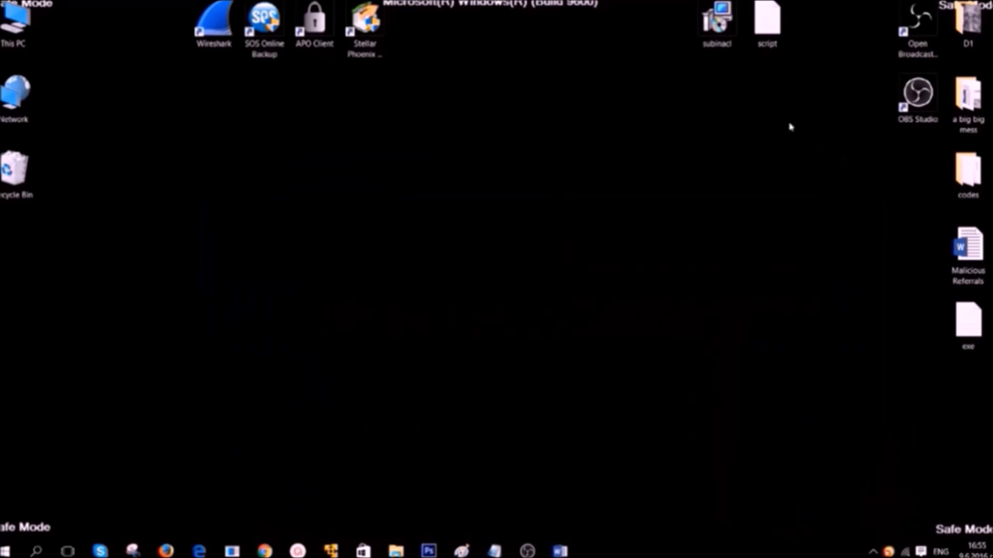
Install SubInAcl from the subinacl installer on the desktop, accepting the license agreement and keeping the default destination folder.
double_click(717, 23)
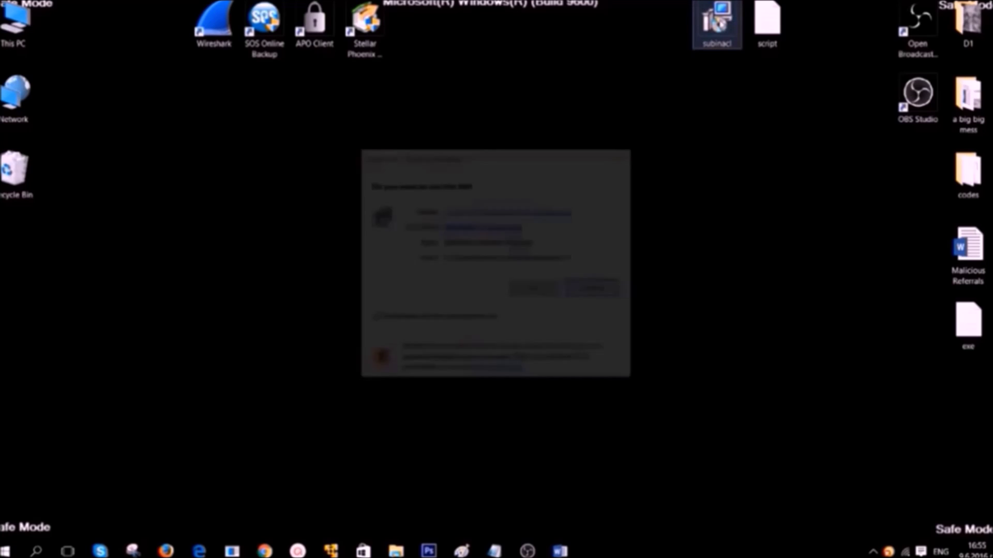
left_click(524, 294)
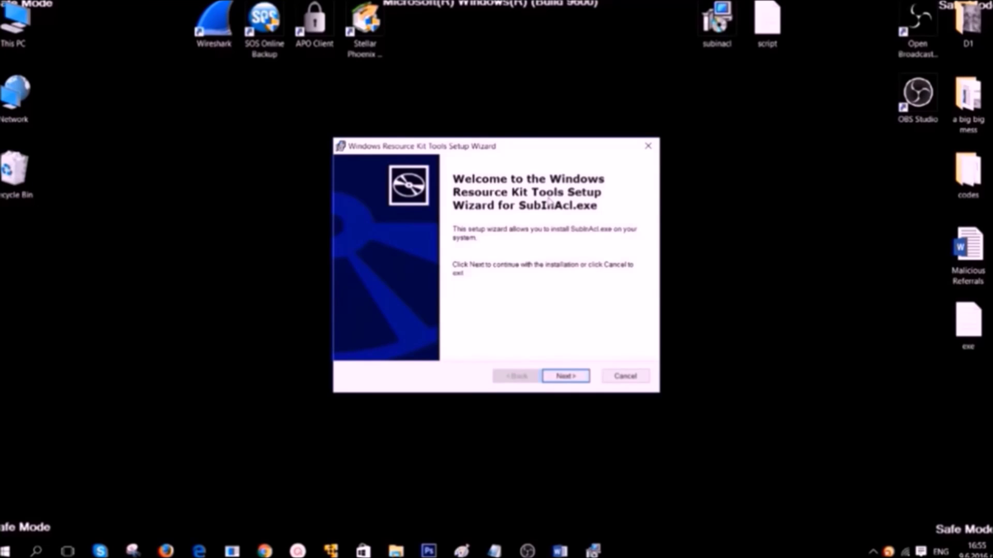
left_click(566, 376)
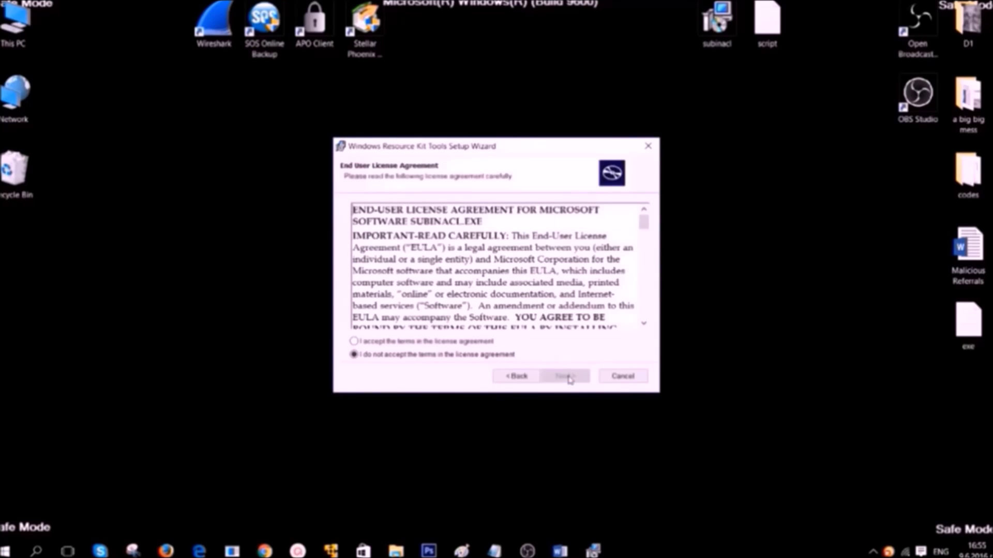
left_click(466, 344)
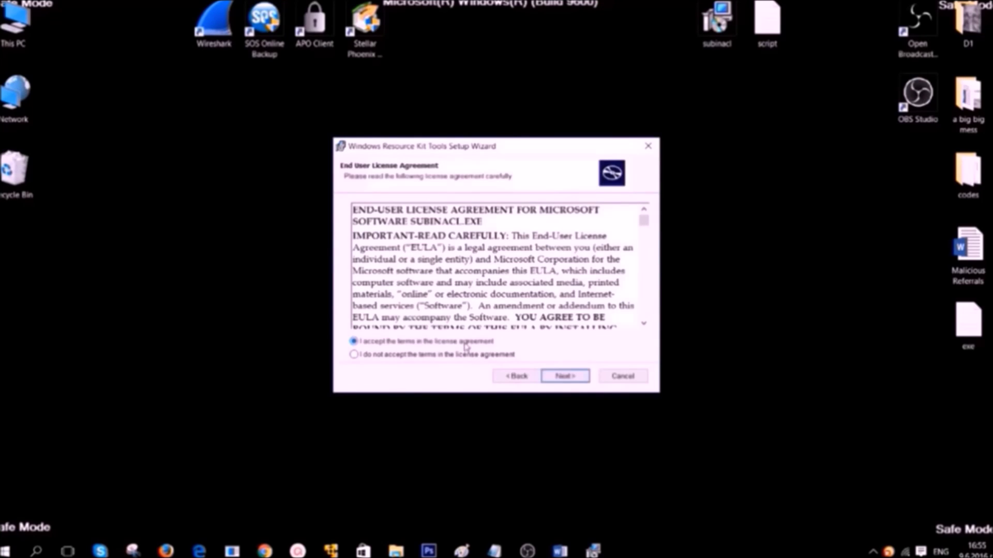
left_click(560, 375)
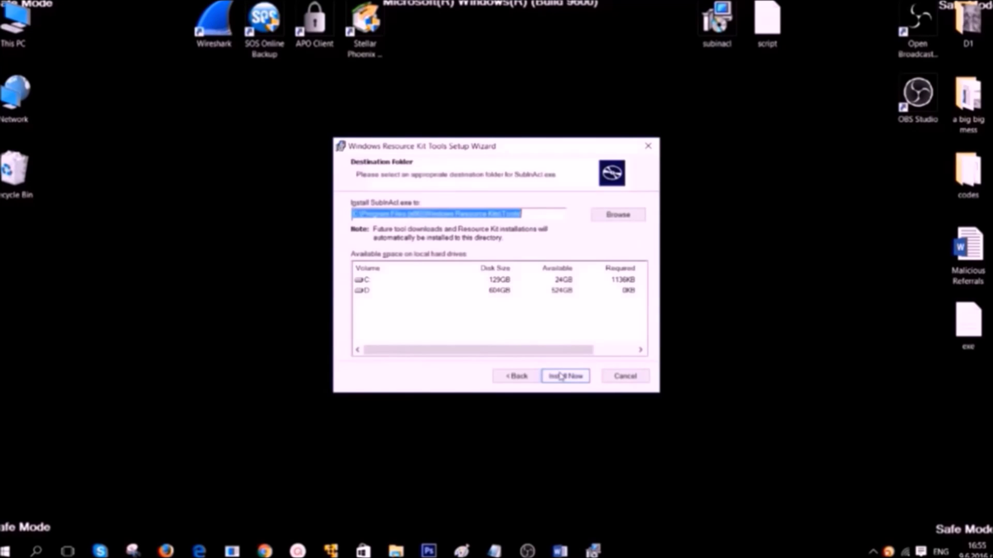
left_click(561, 376)
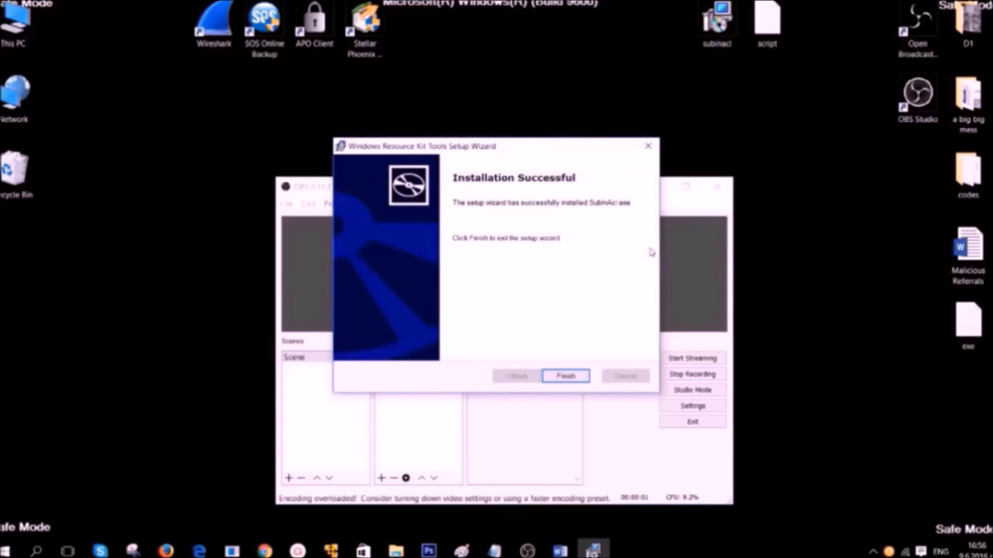
left_click(574, 376)
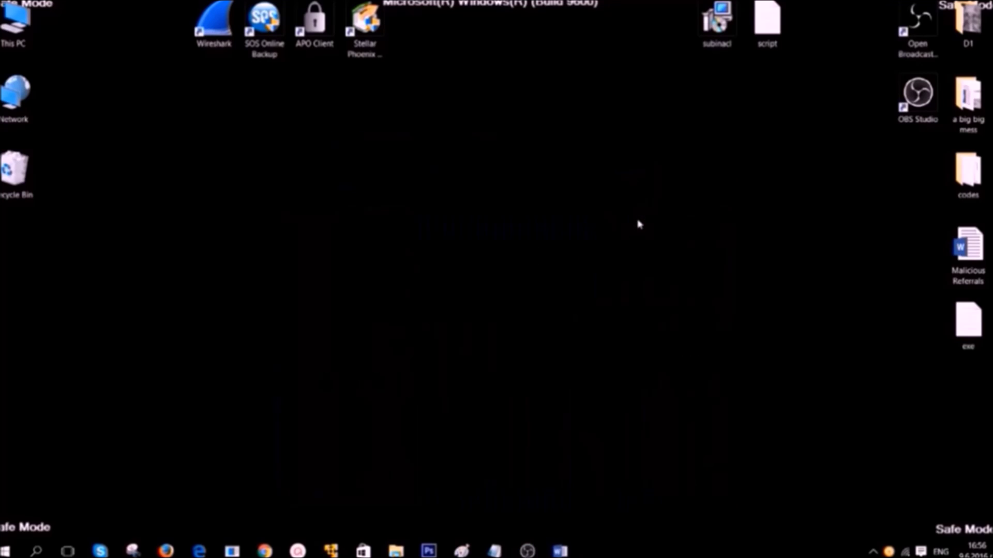
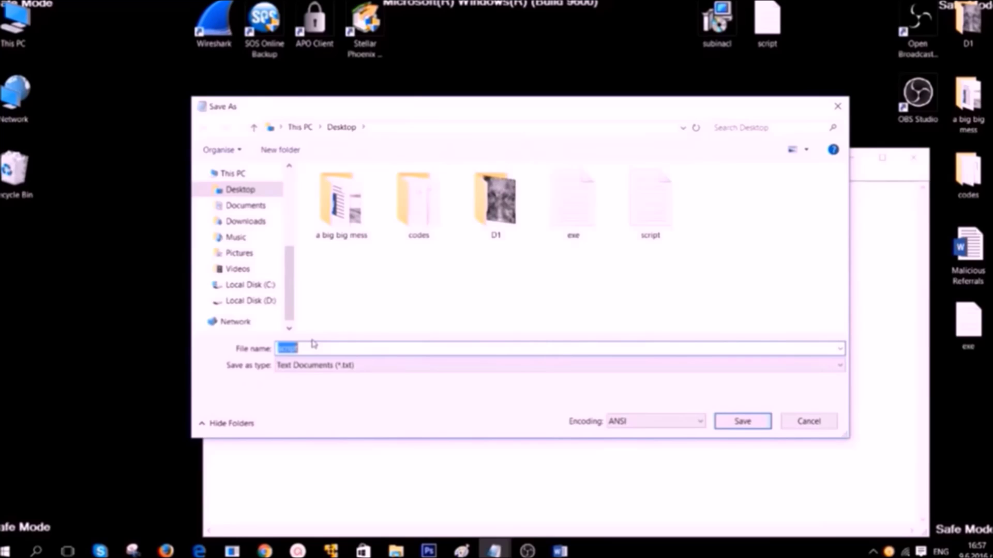
Save the script to the Desktop as FIX.BAT with the file type All Files, and minimize Notepad.
type("FIX")
type(".BA")
left_click_drag(306, 347, 289, 342)
left_click(306, 349)
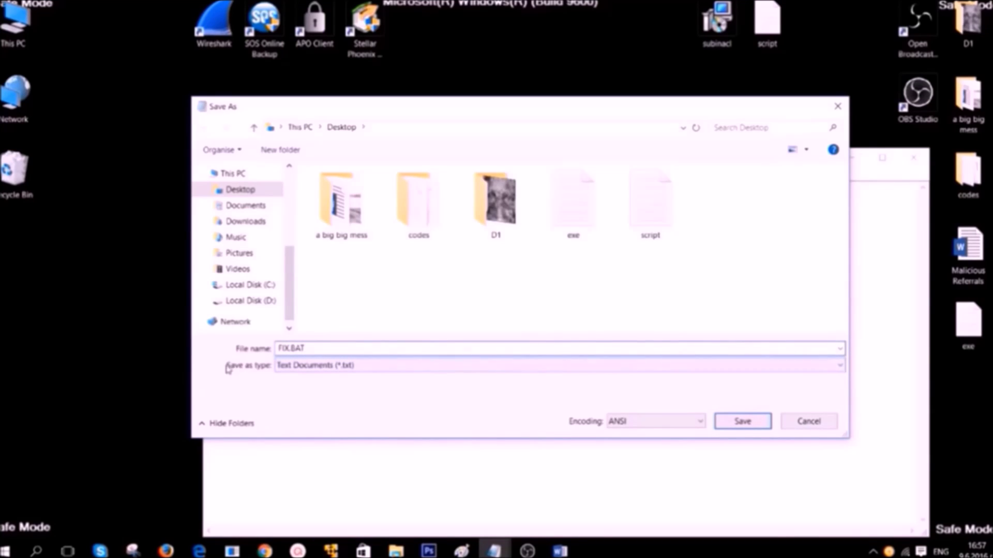
left_click(308, 366)
left_click(301, 390)
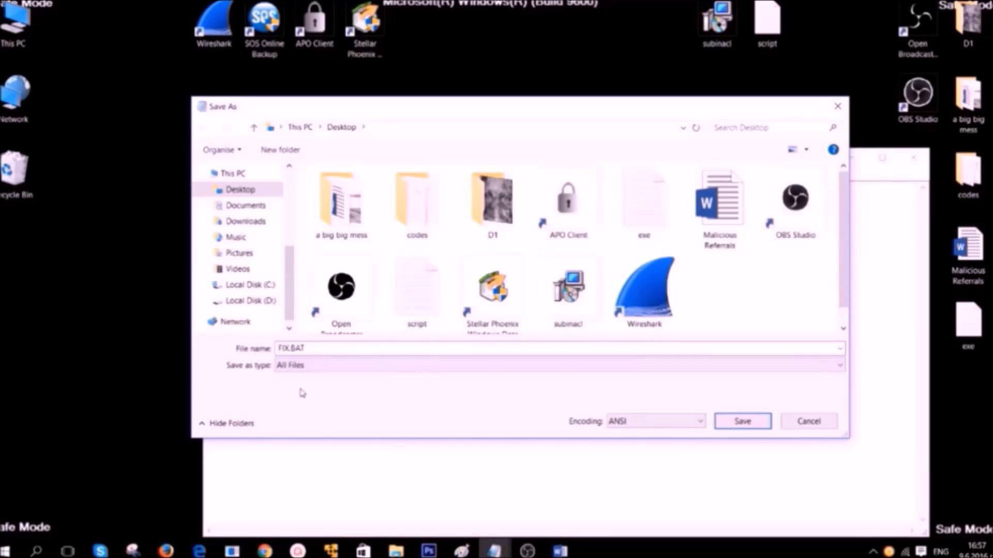
left_click(730, 427)
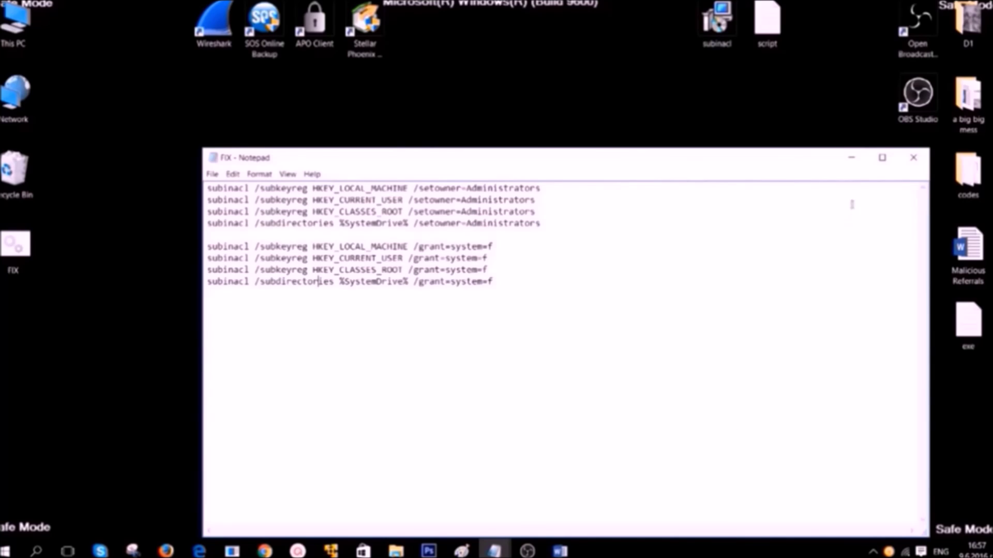
left_click(858, 157)
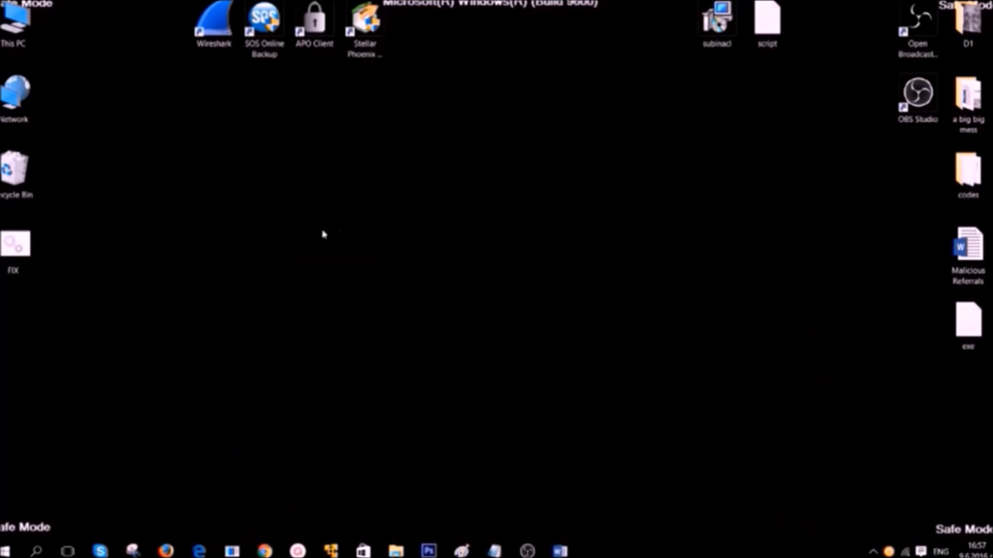
Copy the FIX batch file from the desktop and open the Program Files (x86) folder on Local Disk (C:).
left_click(23, 244)
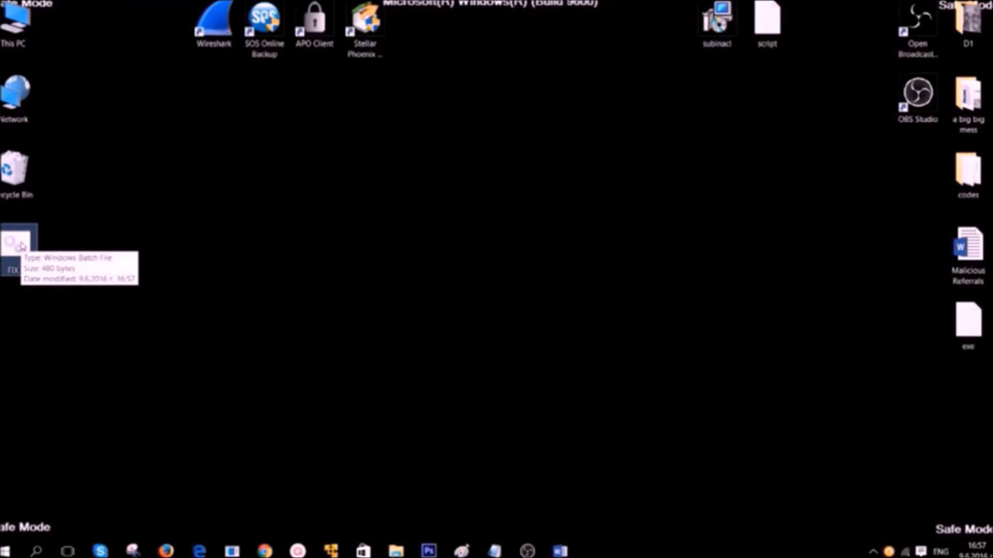
left_click(11, 30)
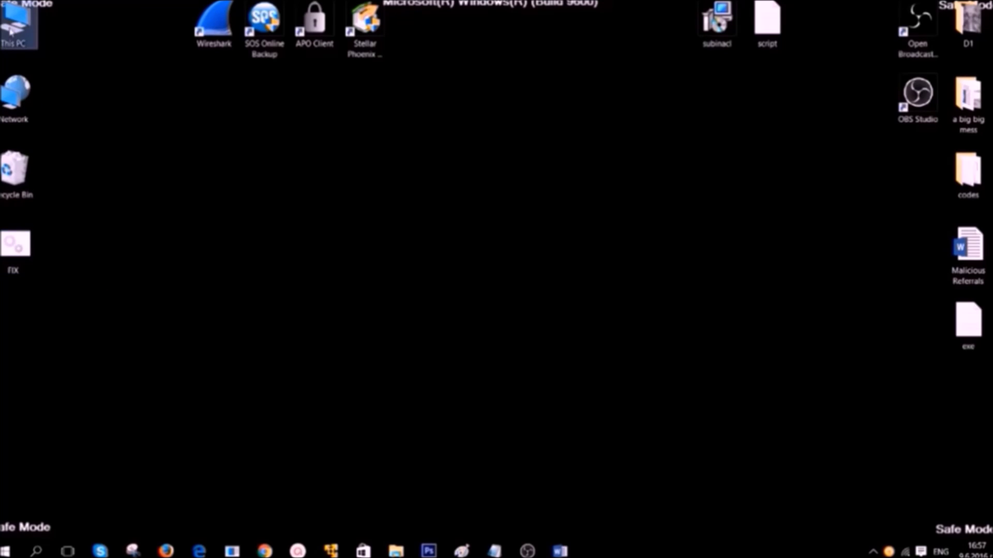
double_click(11, 30)
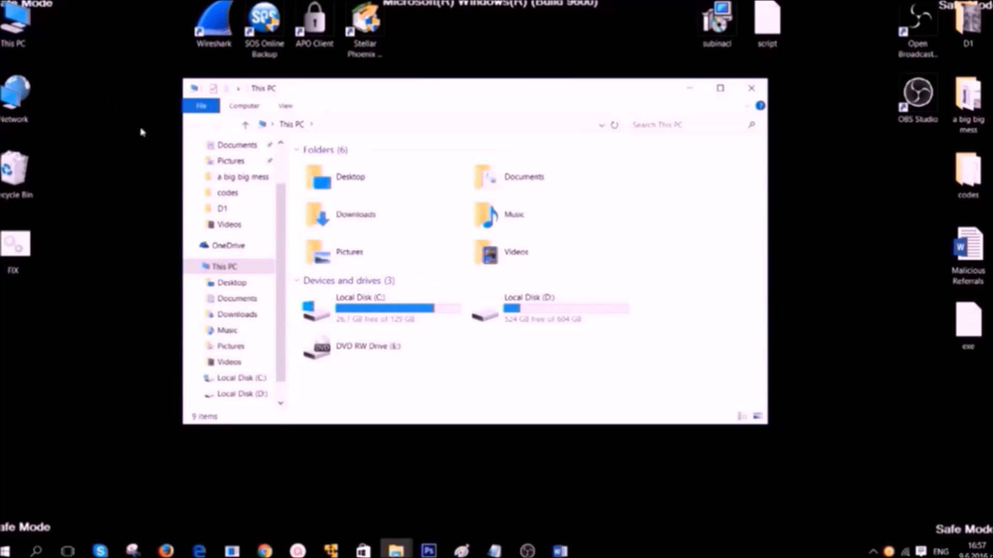
double_click(370, 305)
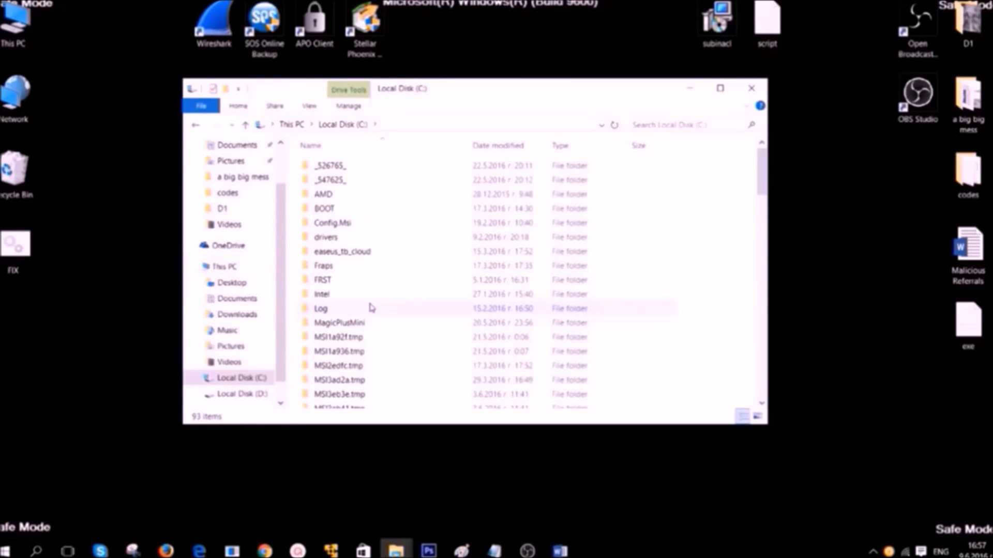
scroll(370, 308, "down", 20)
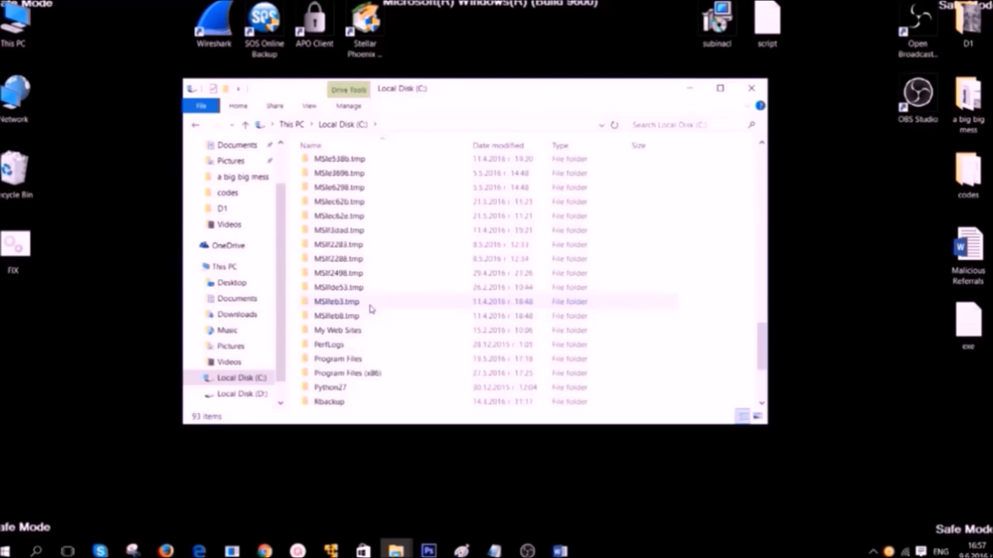
scroll(370, 309, "down", 3)
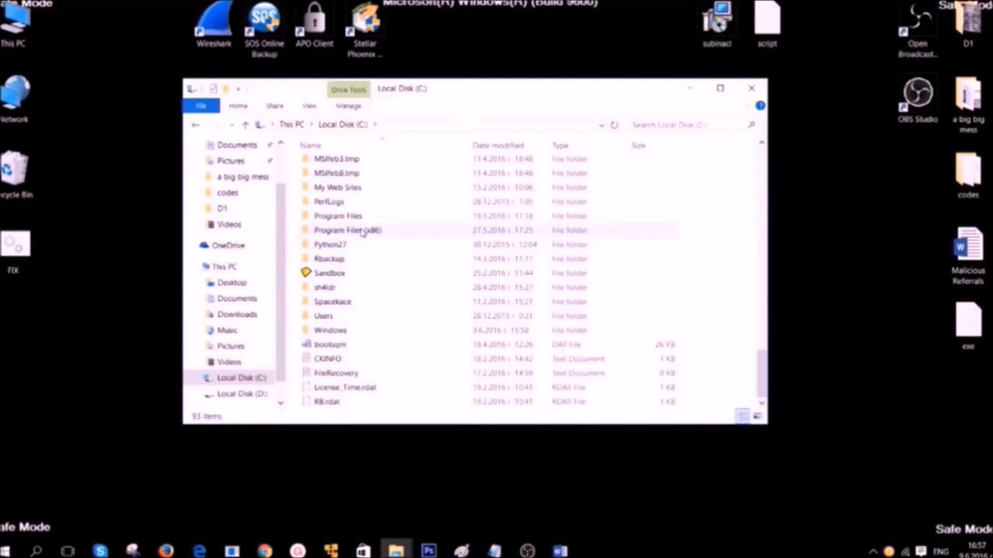
scroll(362, 231, "up", 2)
left_click(349, 331)
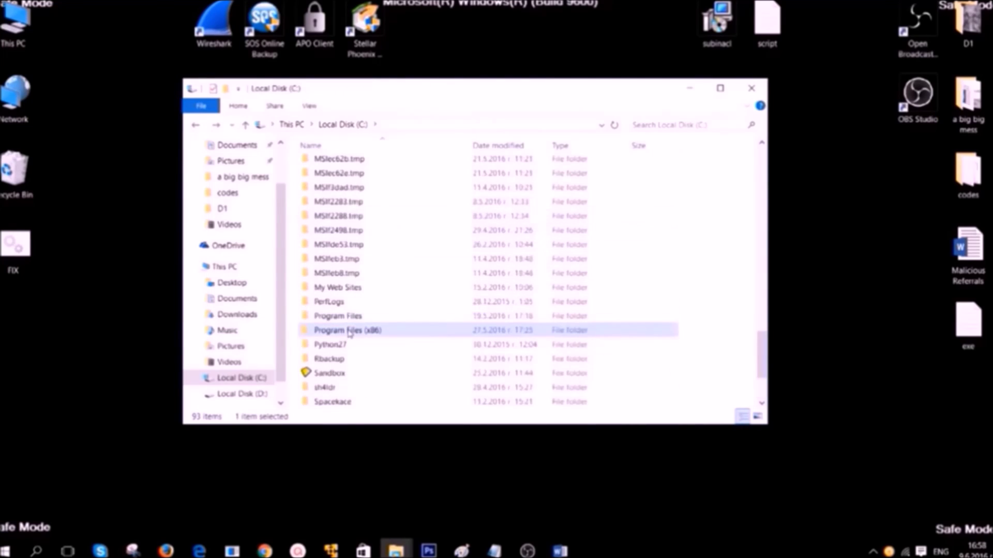
double_click(350, 331)
Open the Tools folder inside Windows Resource Kits.
left_click(354, 294)
type("windows l")
key("Down")
key("Down")
key("Down")
key("Down")
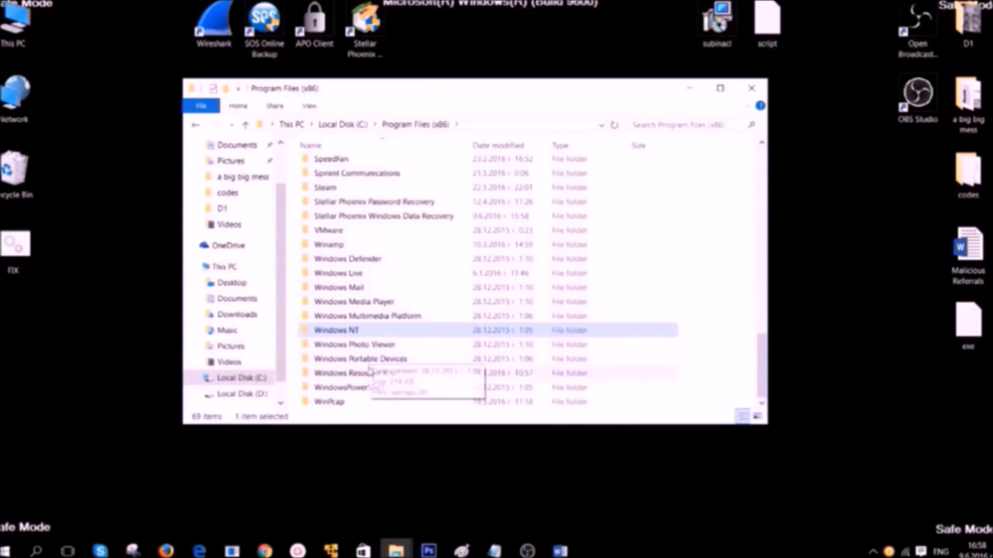
double_click(369, 372)
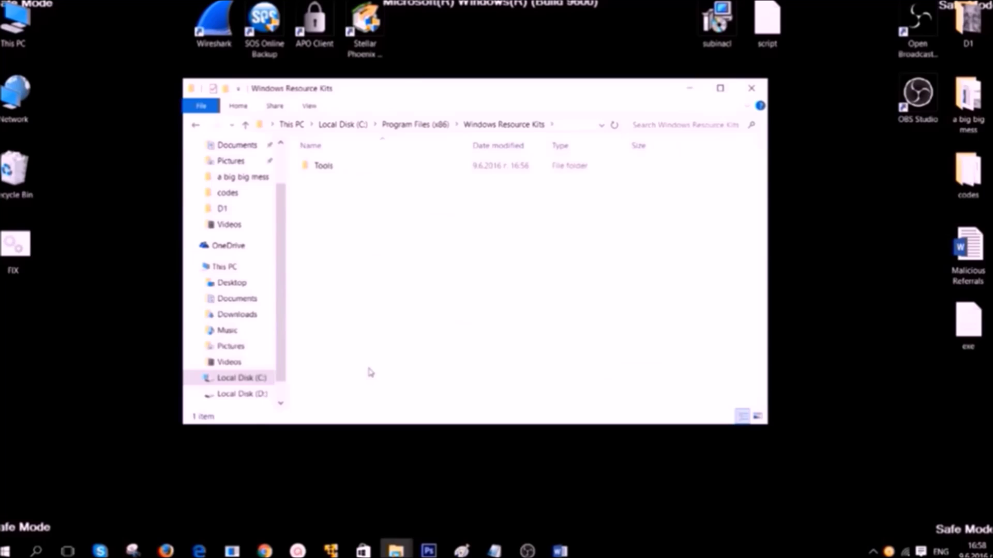
double_click(321, 169)
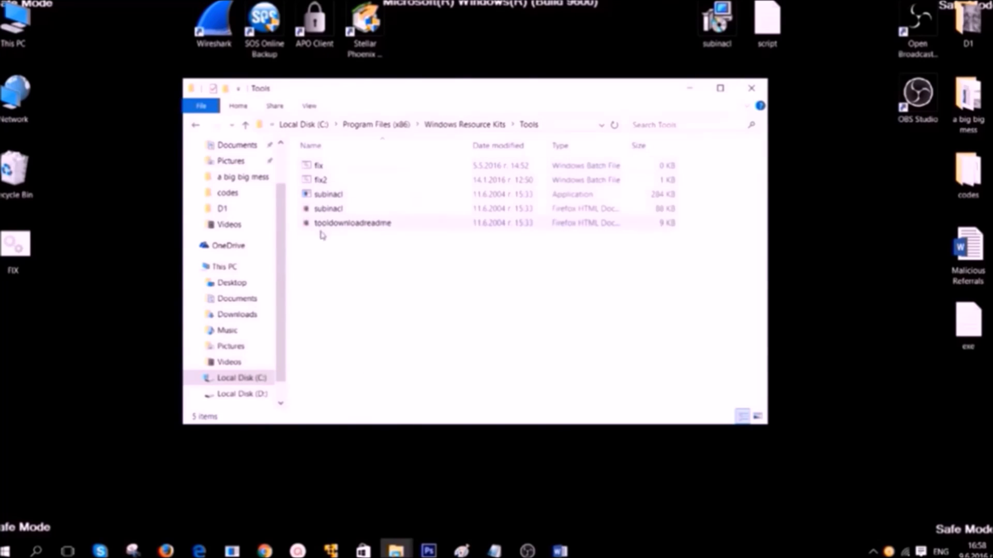
Paste the copied batch file into the Tools folder, replacing the existing FIX.BAT, and close the folder window.
right_click(322, 256)
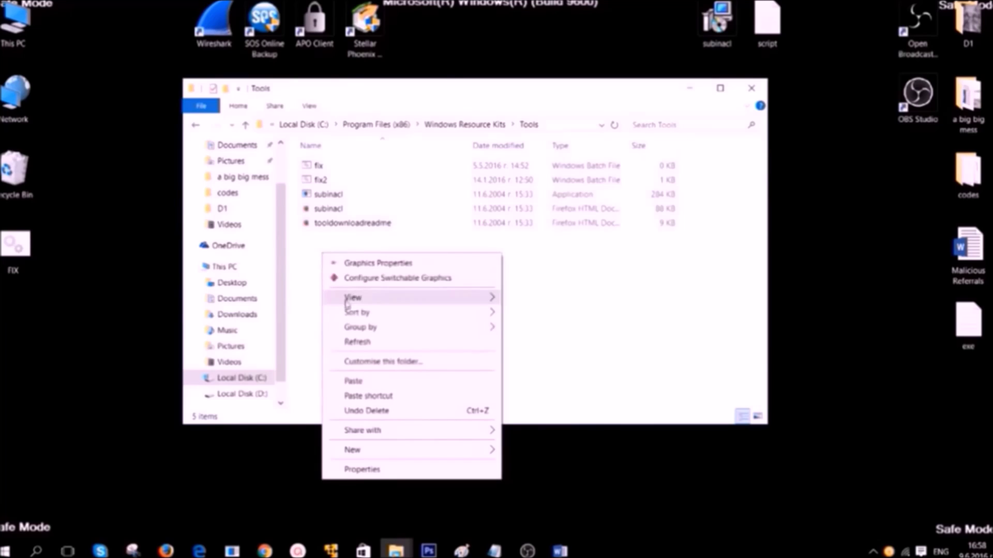
left_click(353, 381)
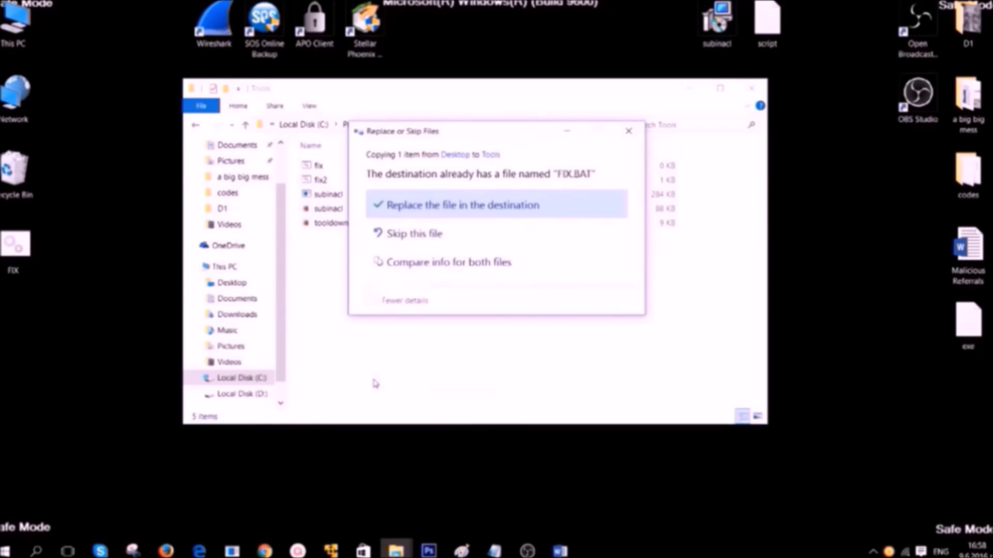
left_click(420, 207)
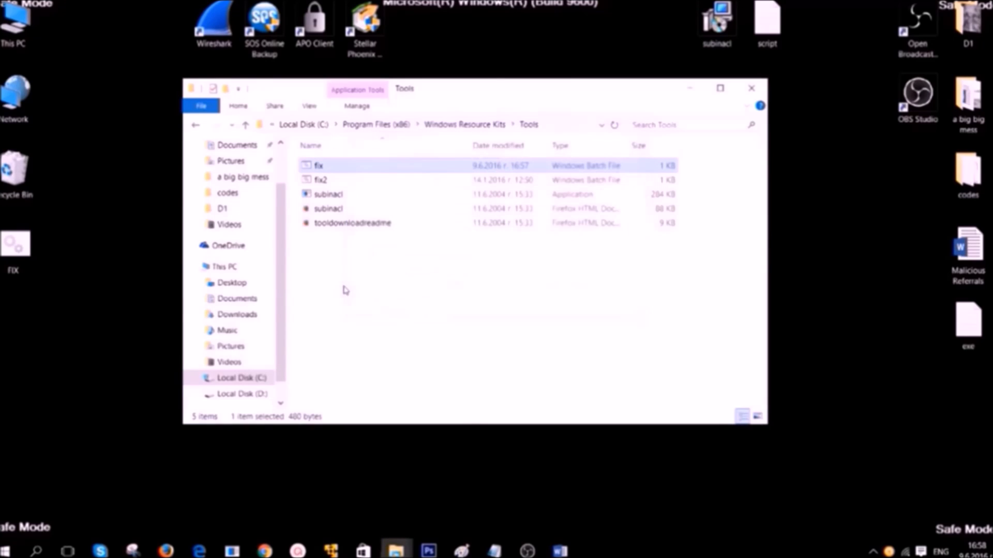
left_click(329, 167)
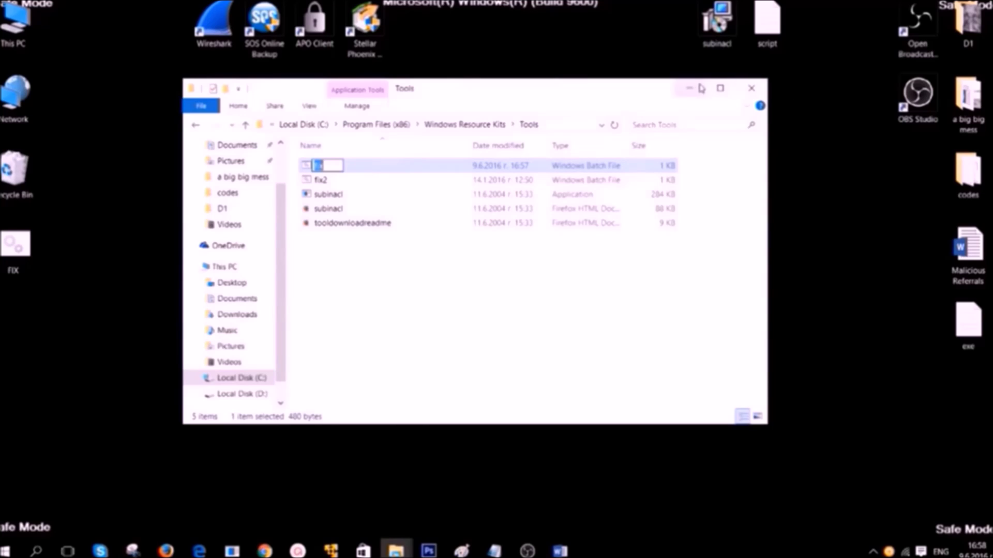
left_click(748, 92)
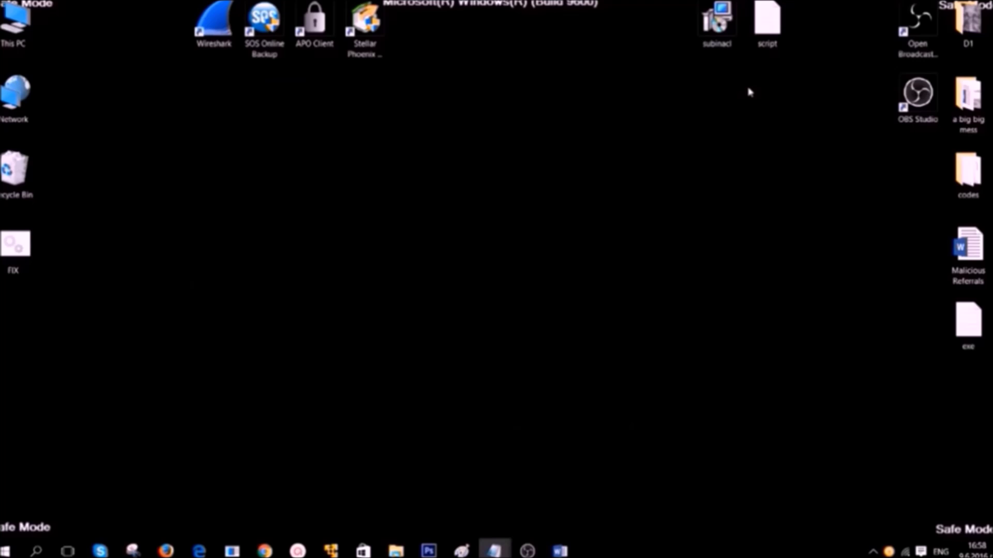
Launch the Command Prompt with CMD from the Run dialog and move its window toward the middle of the screen.
key("super+r")
type("C")
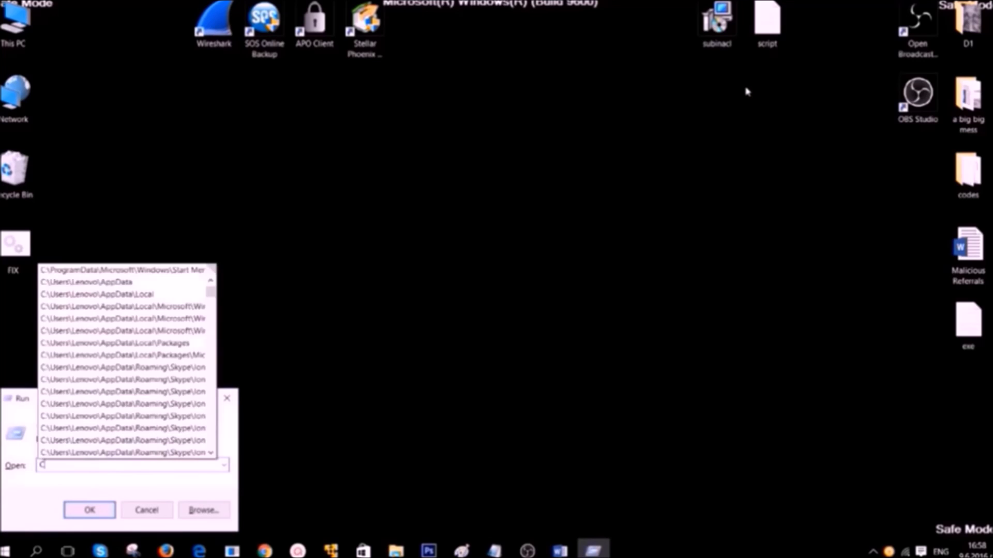
type("MD")
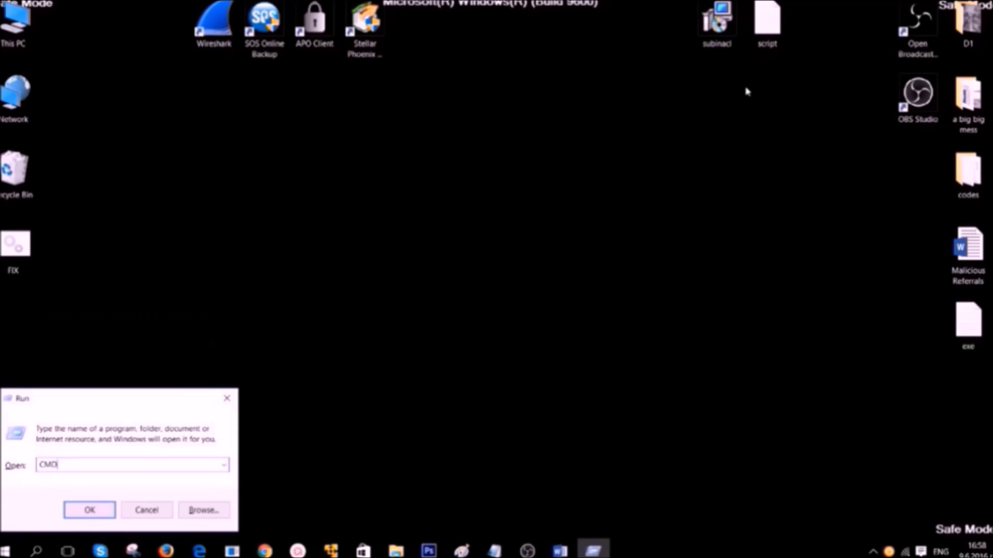
key("Return")
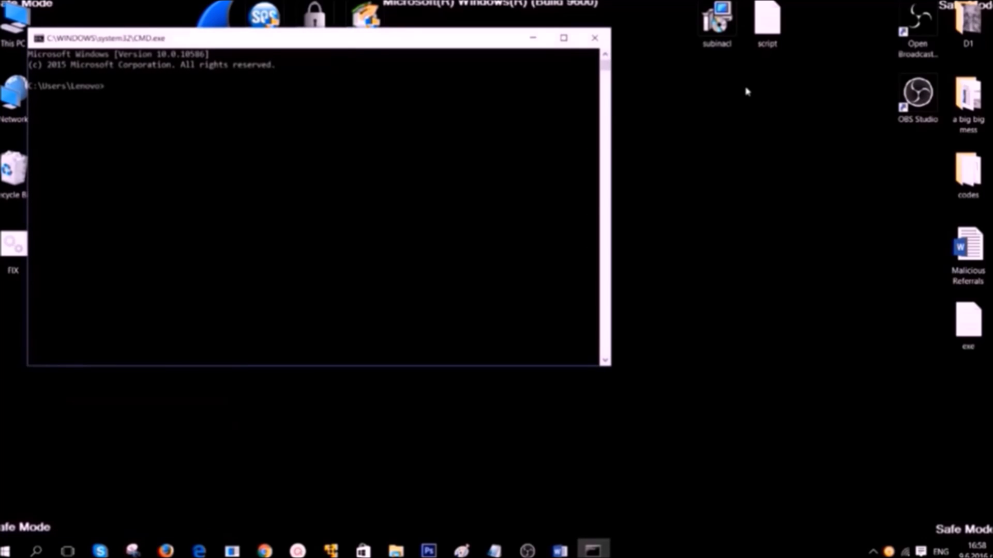
left_click_drag(326, 38, 492, 113)
left_click(402, 172)
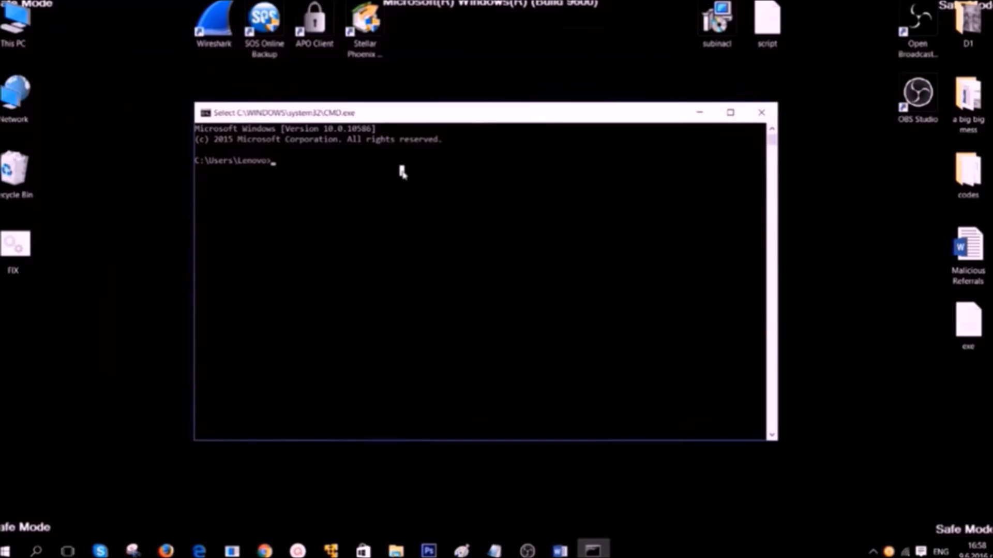
key("Escape")
Change the Command Prompt directory to C:/PROGRAM FILES (X86)/WINDOWS RESOURCE KITS/TOOLS.
type("CD C")
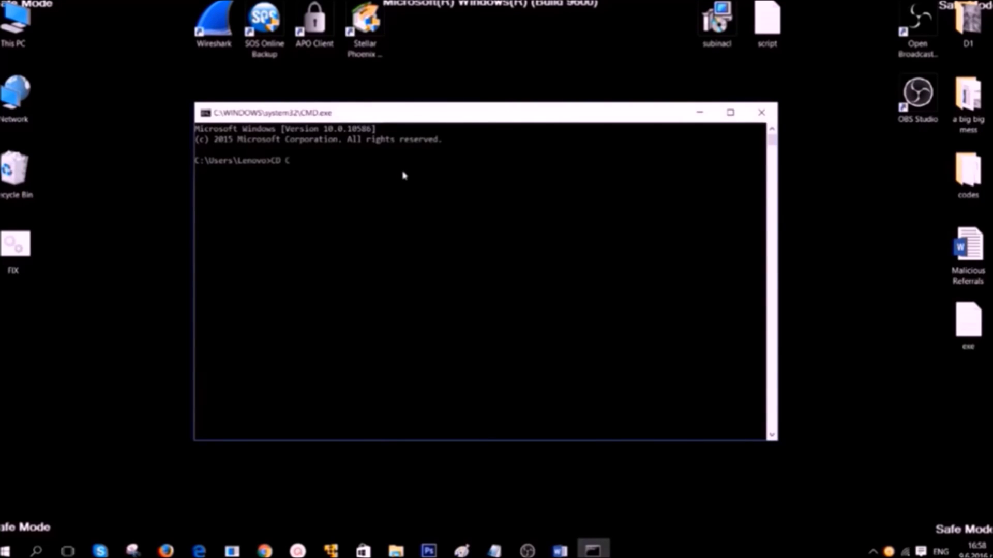
type(":/PROGRAM FILES (")
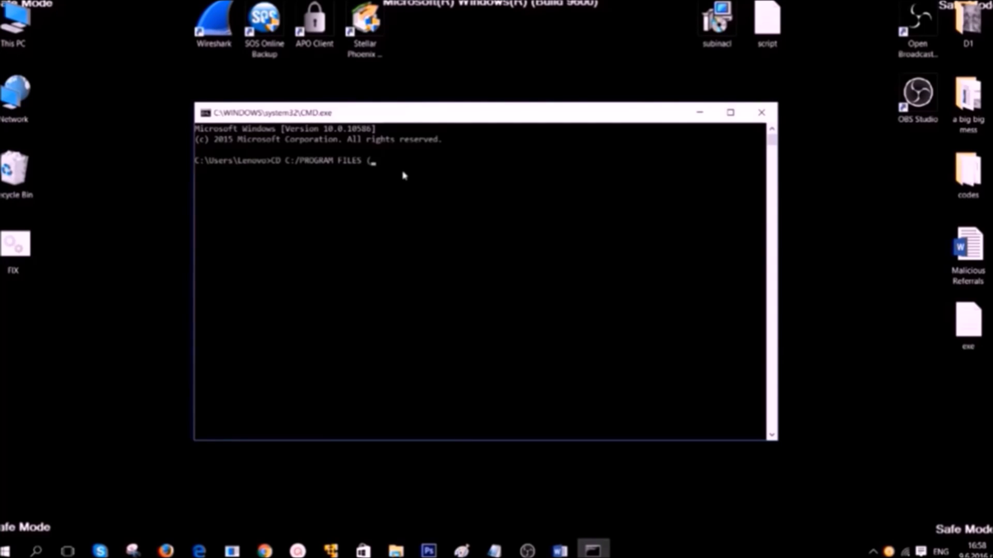
key("BackSpace")
type(")/WINDOWS RESOURCE KITS/TOOLS")
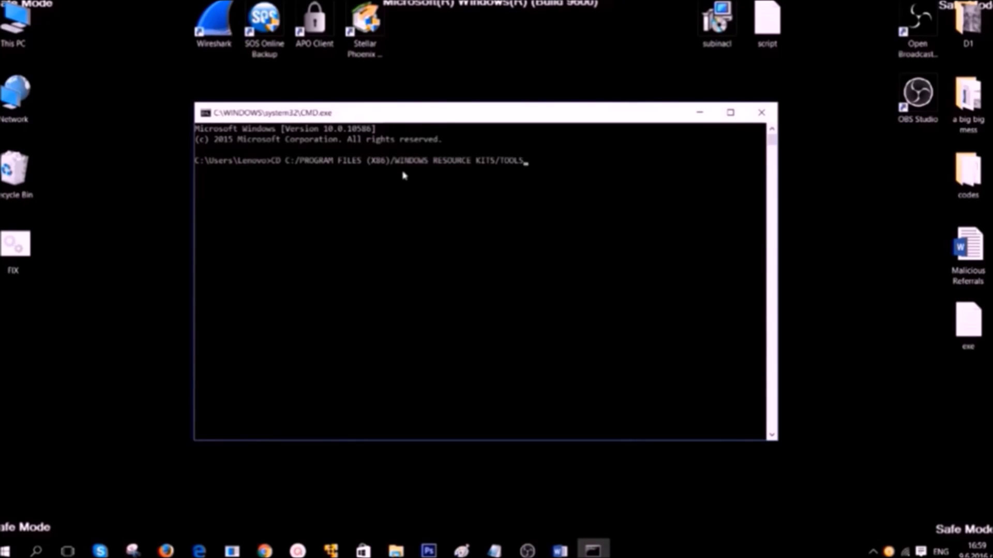
key("Return")
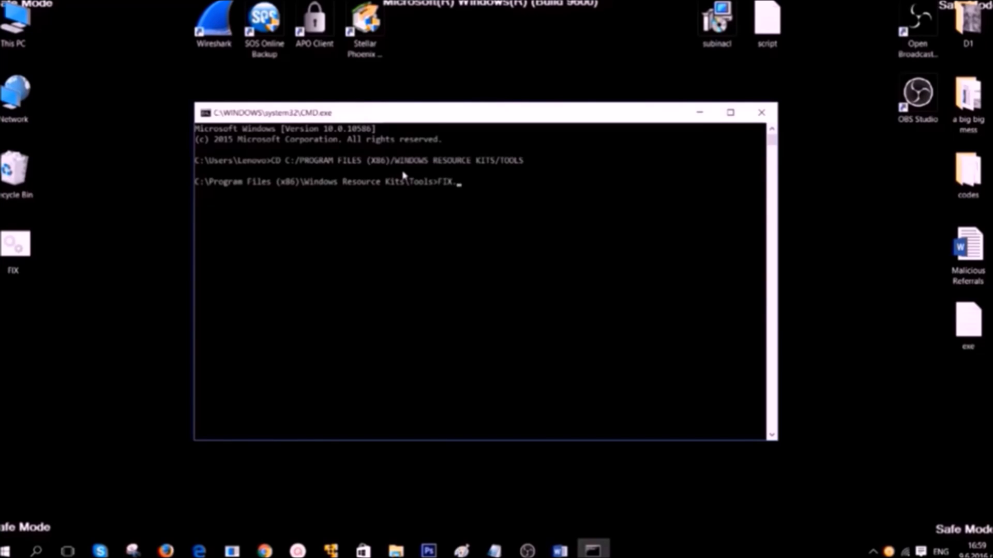
Run FIX.BAT from the Tools directory, highlight the Done summary in its output, and close the Command Prompt.
type("T")
key("Return")
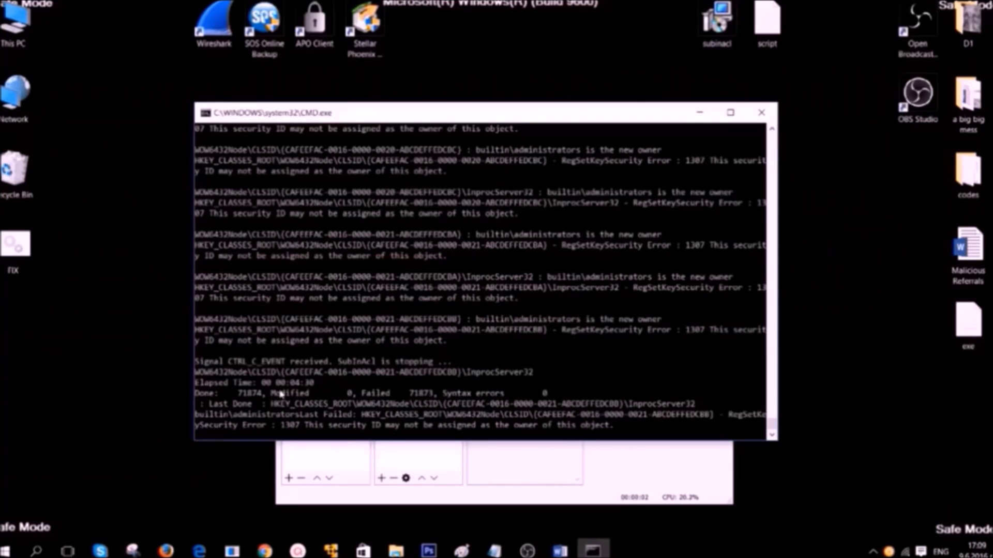
left_click_drag(240, 396, 579, 390)
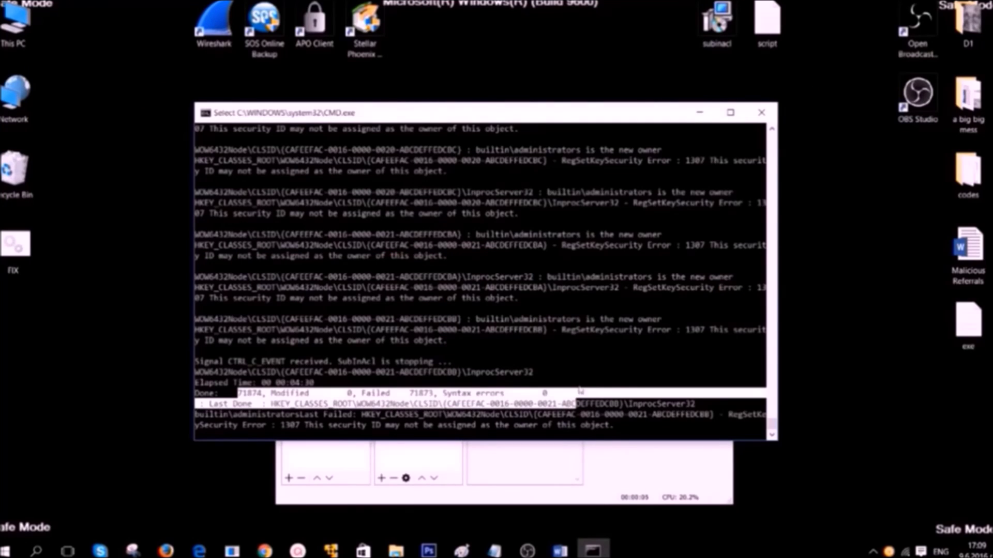
left_click(762, 114)
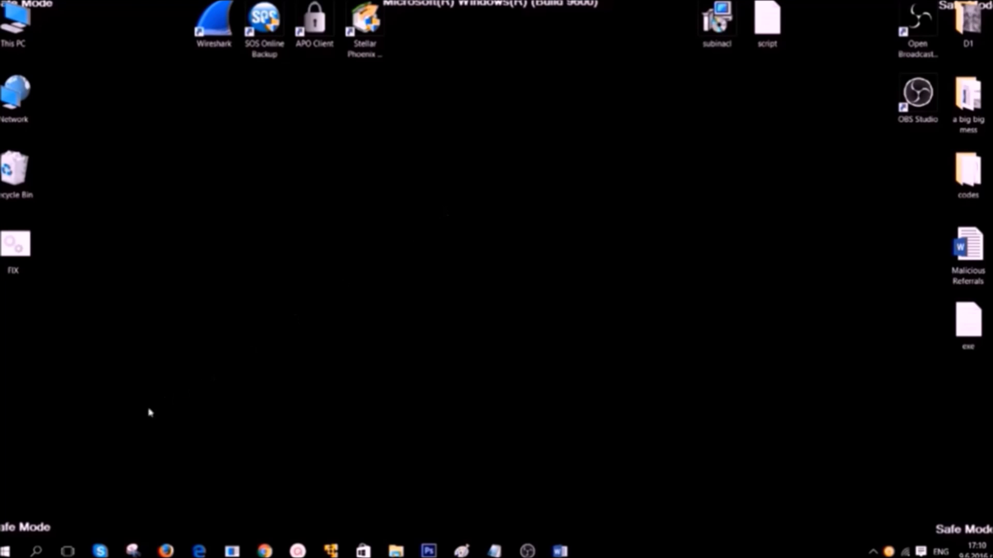
Search Windows for File History, open its backup settings to view the restore options, and close the Settings window.
left_click(36, 551)
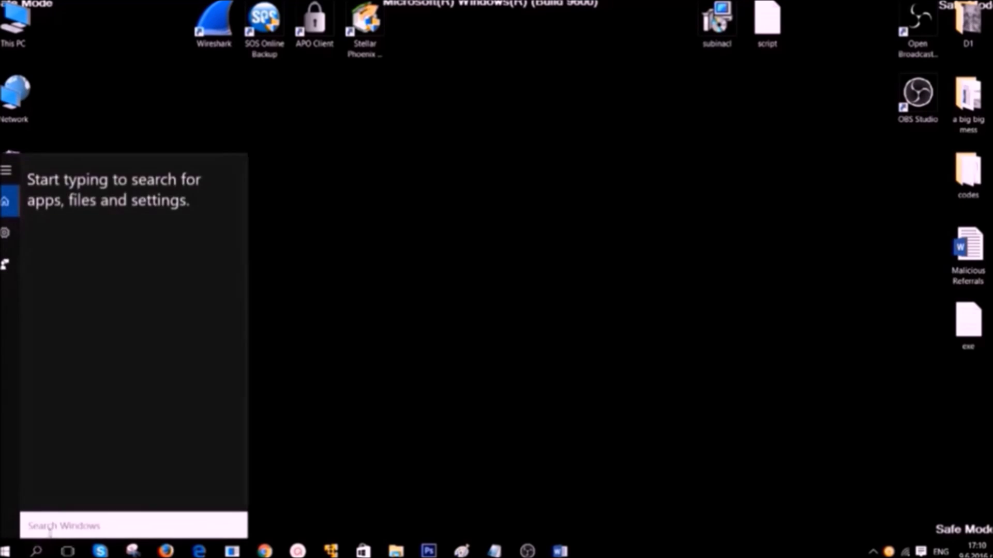
type("rile H")
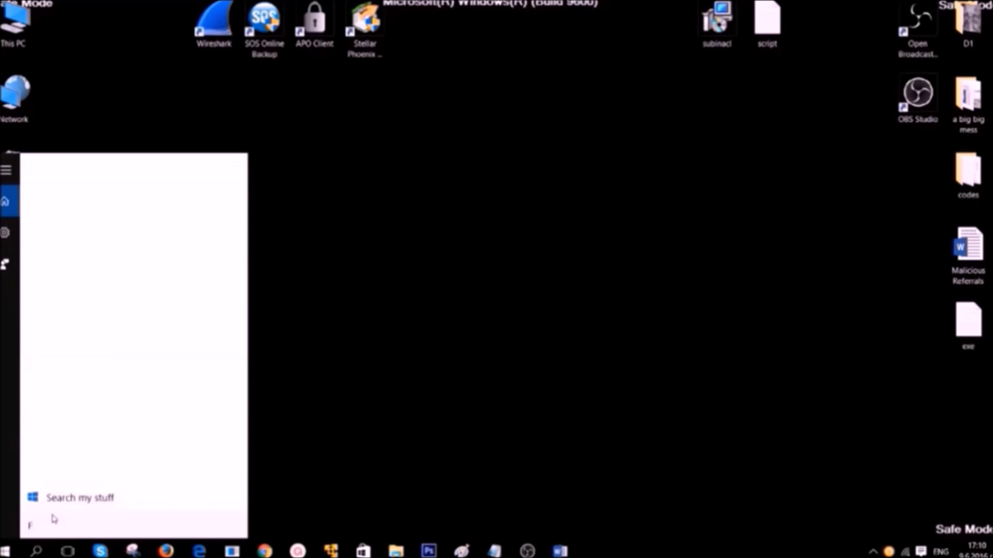
type("istory")
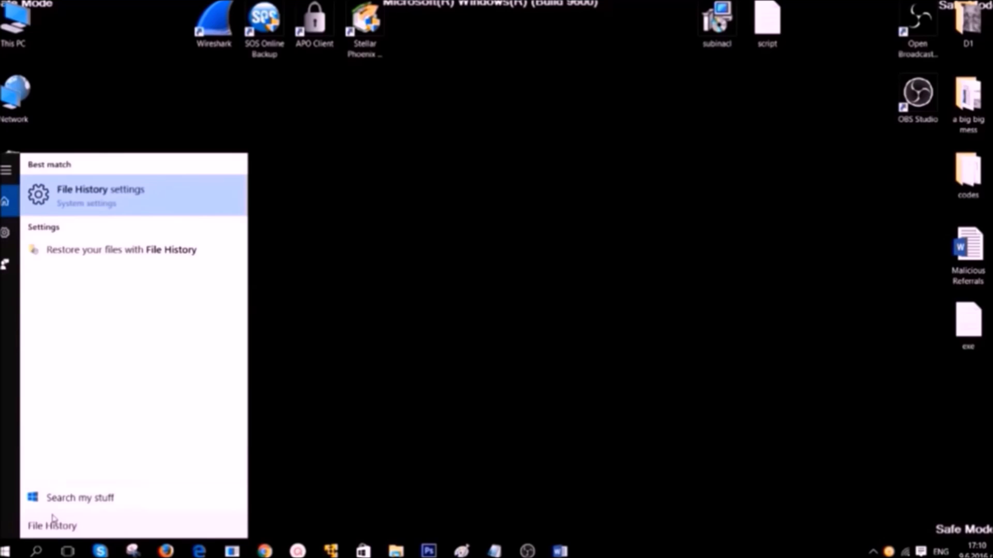
key("Return")
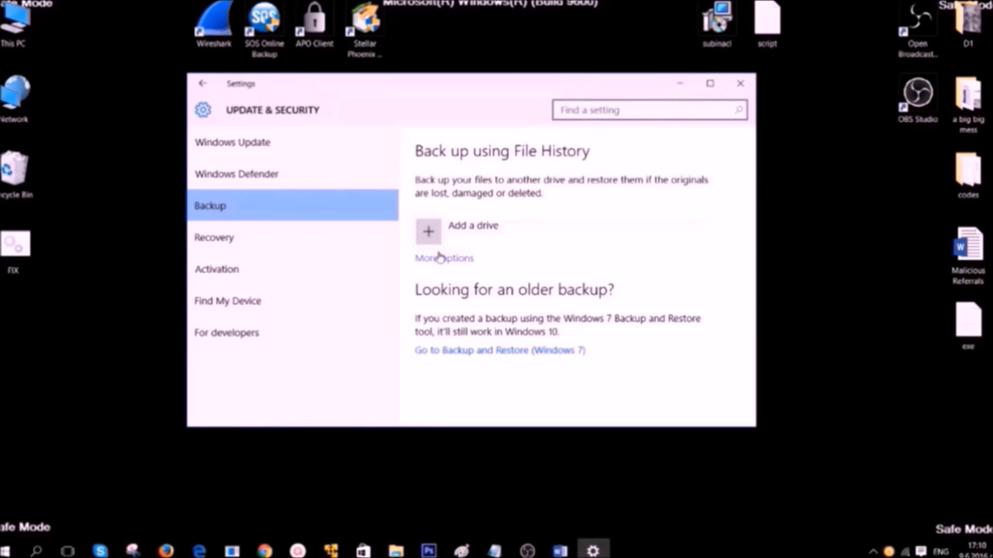
left_click(740, 85)
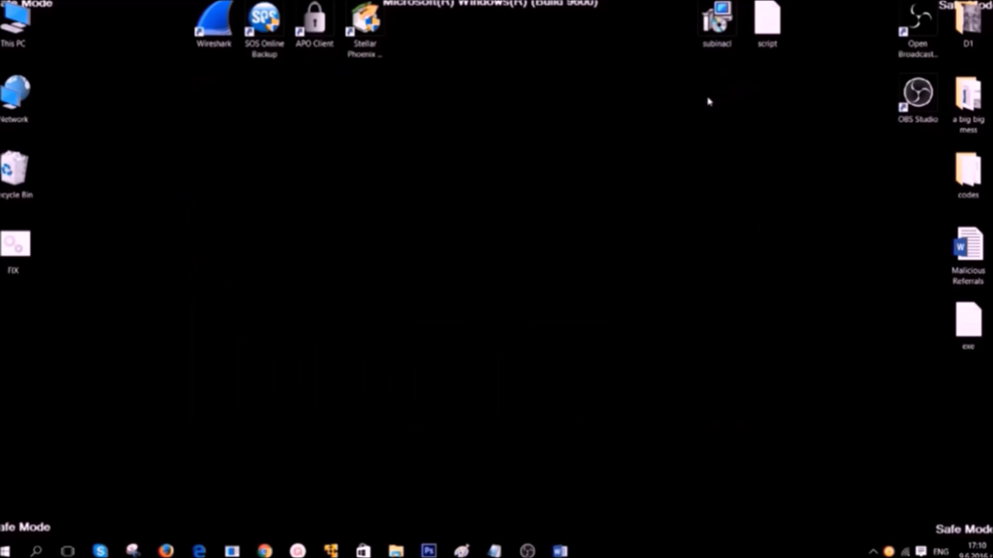
Launch Stellar Phoenix Windows Data Recovery and run a Normal scan of the C:\ volume.
left_click(361, 34)
double_click(361, 33)
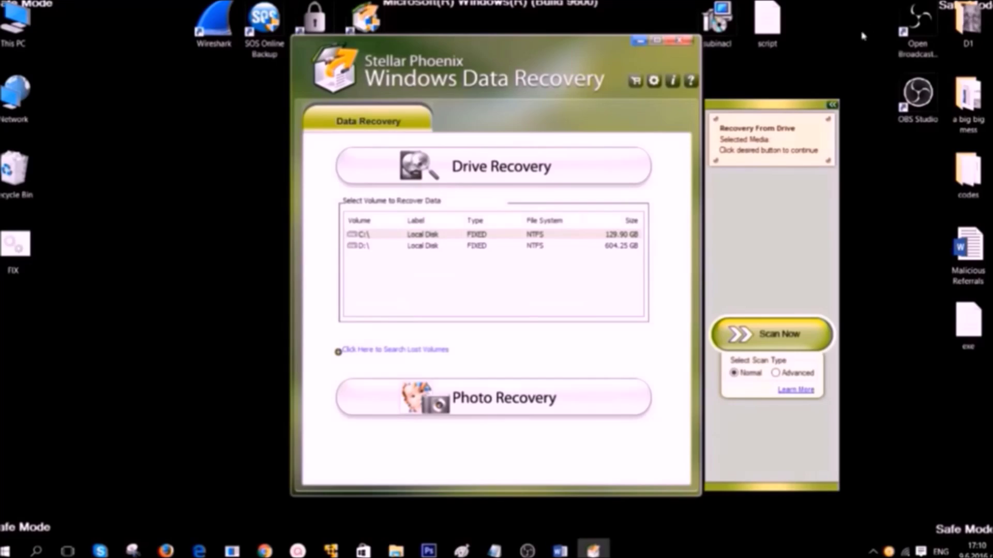
left_click_drag(599, 51, 568, 45)
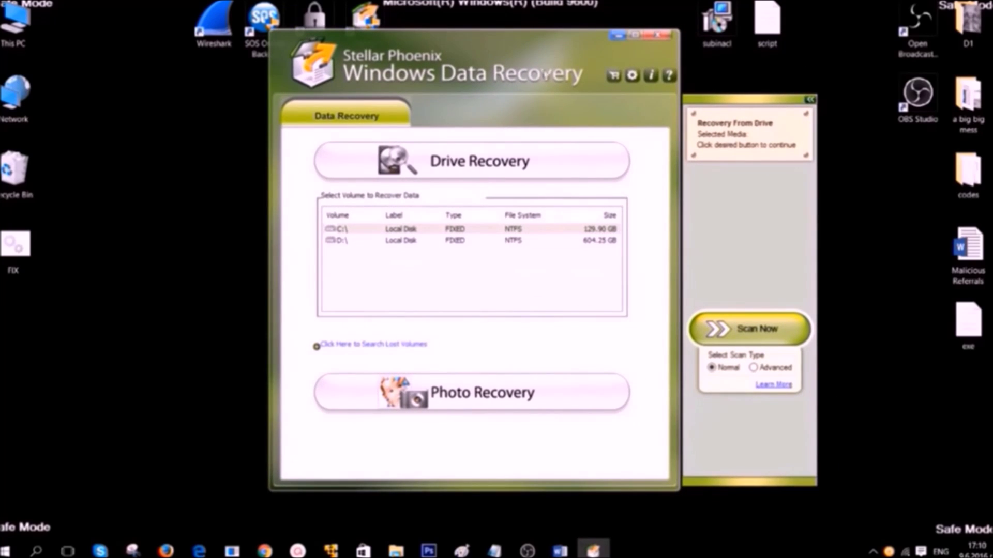
left_click(426, 231)
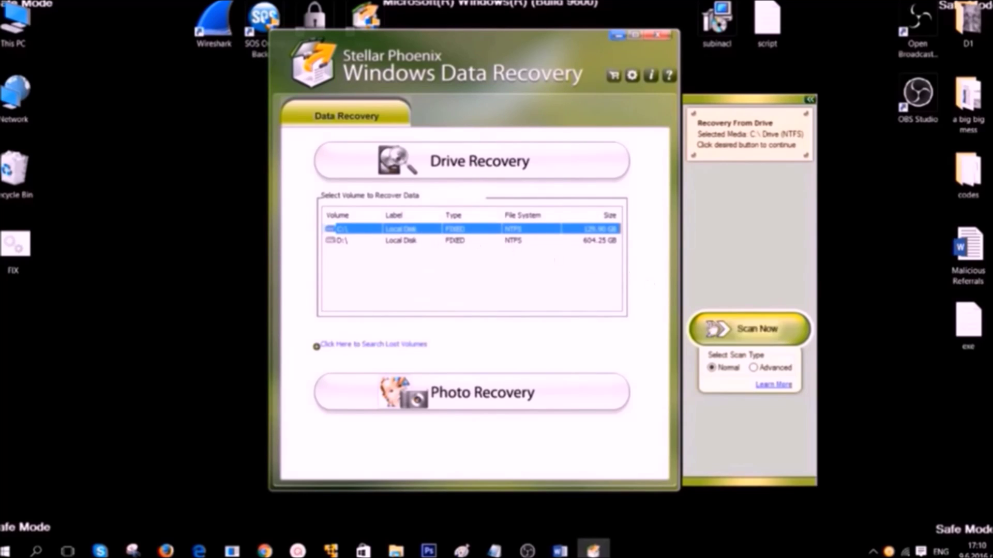
left_click(741, 334)
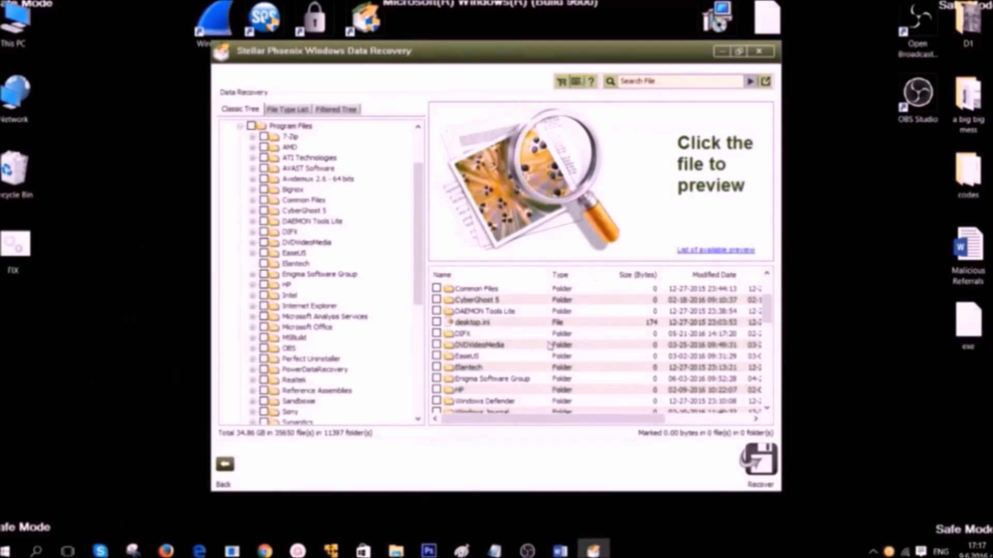
Open the HP LaserJet Professional CP1020 folder inside Program Files' HP folder and preview drivers.xml.
scroll(458, 371, "down", 2)
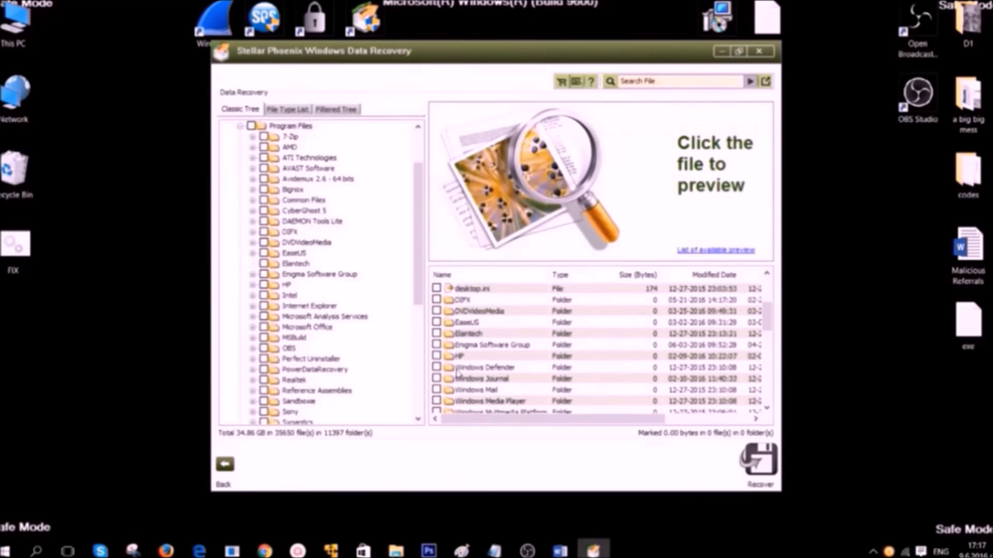
left_click(455, 324)
double_click(455, 323)
double_click(473, 290)
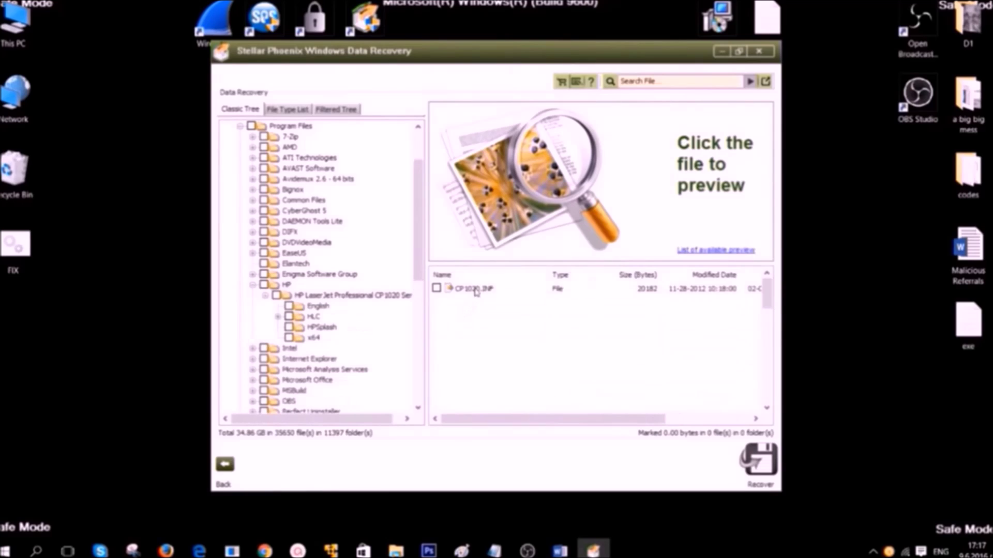
left_click(465, 301)
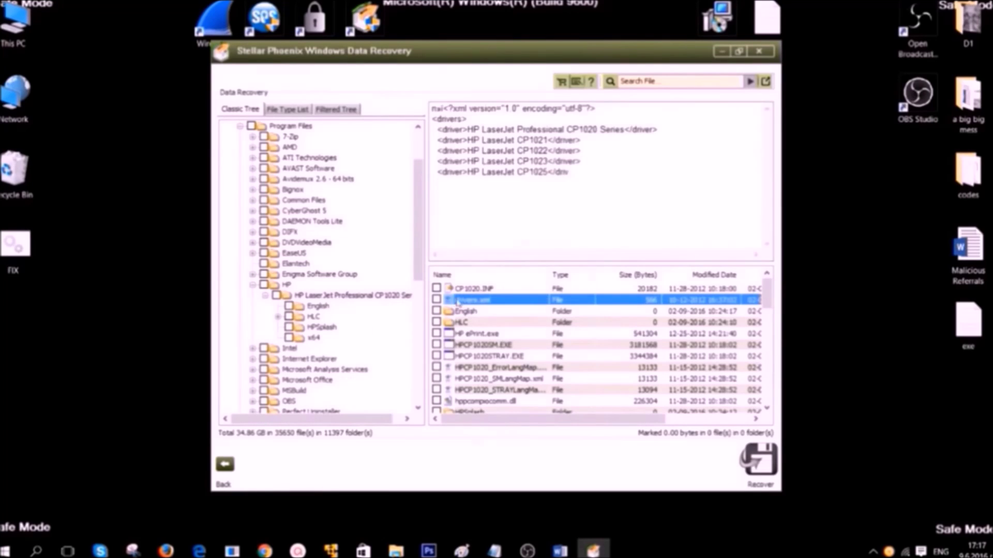
Mark CP1020.INF, drivers.xml and the English folder for recovery, and minimize the recovery window.
left_click(436, 288)
left_click(437, 299)
left_click(437, 311)
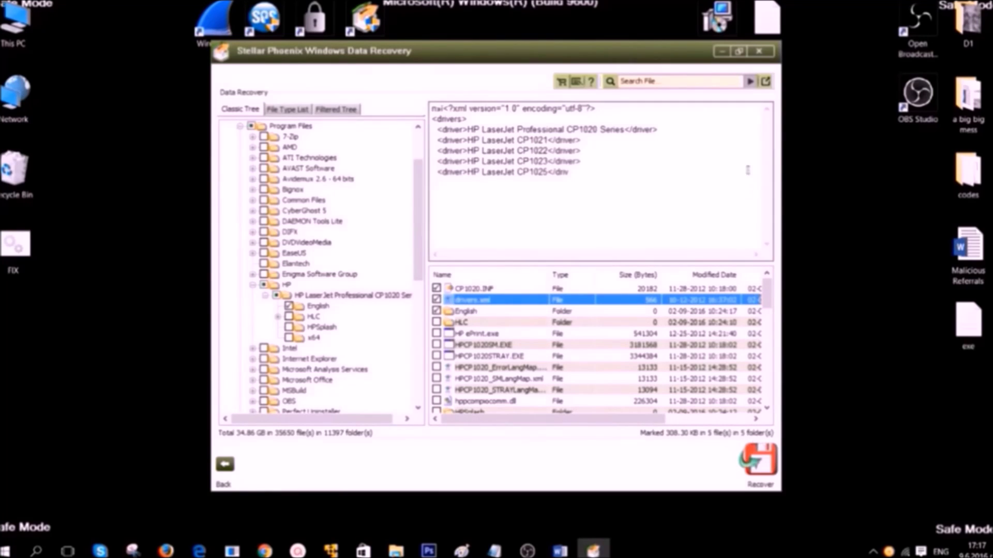
left_click(722, 54)
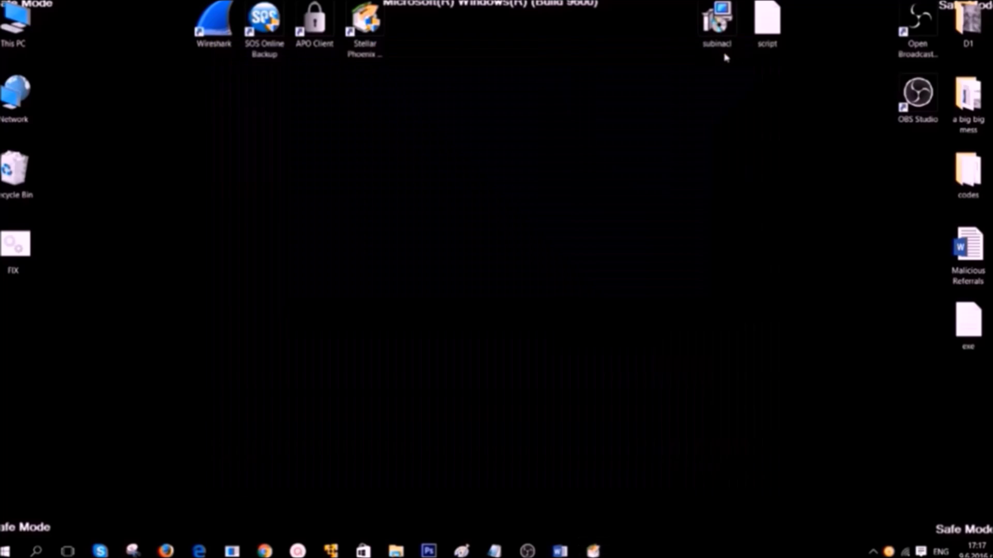